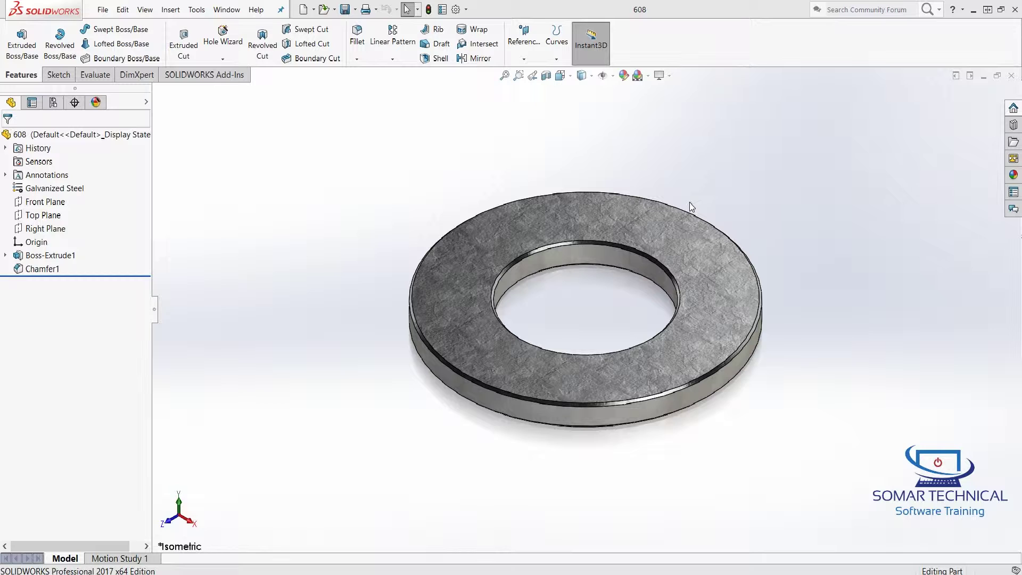
# Step: Open the washer part's custom file properties and add a Description property
pyautogui.click(443, 10)
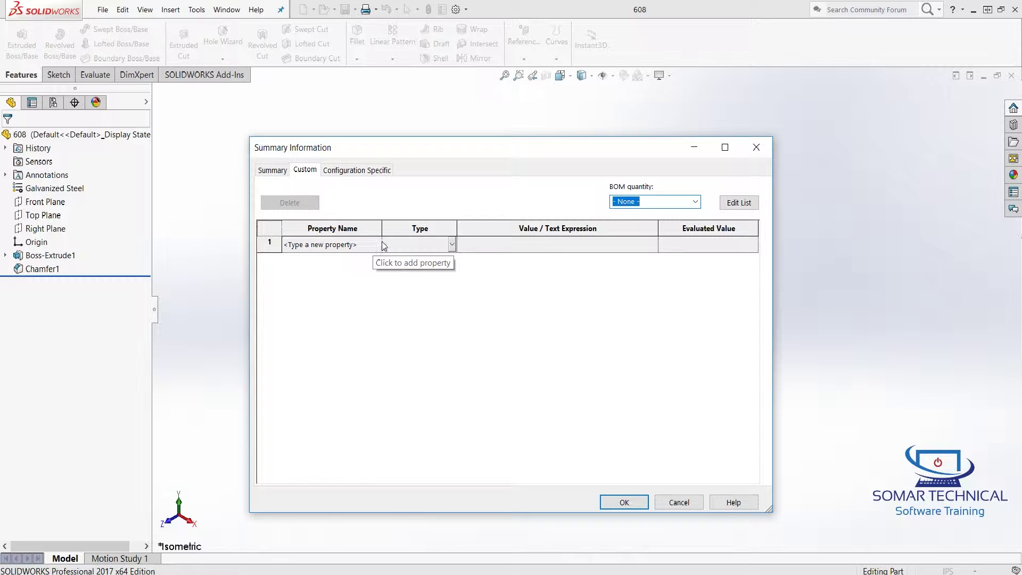
pyautogui.click(380, 249)
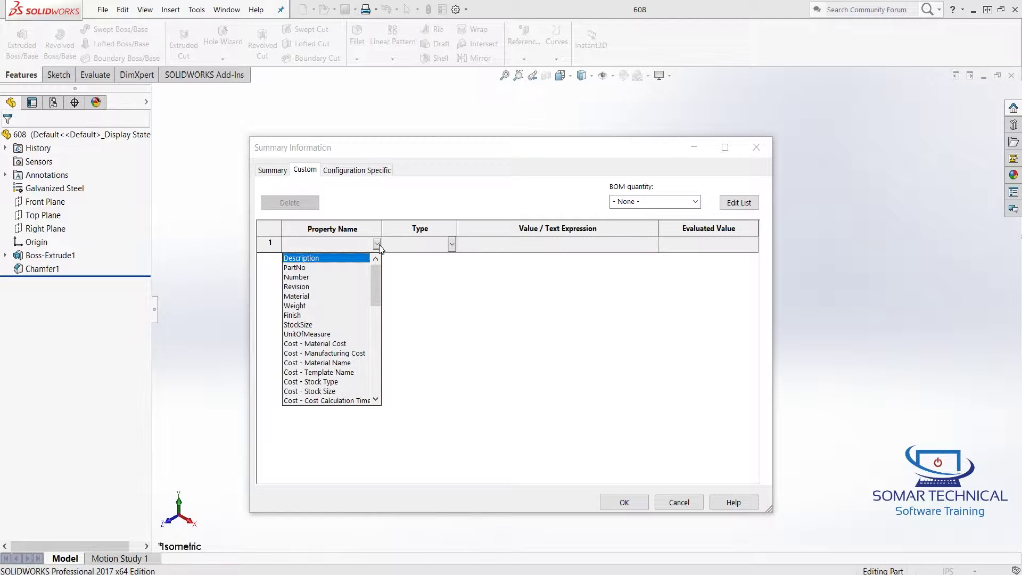
pyautogui.click(341, 262)
pyautogui.click(501, 245)
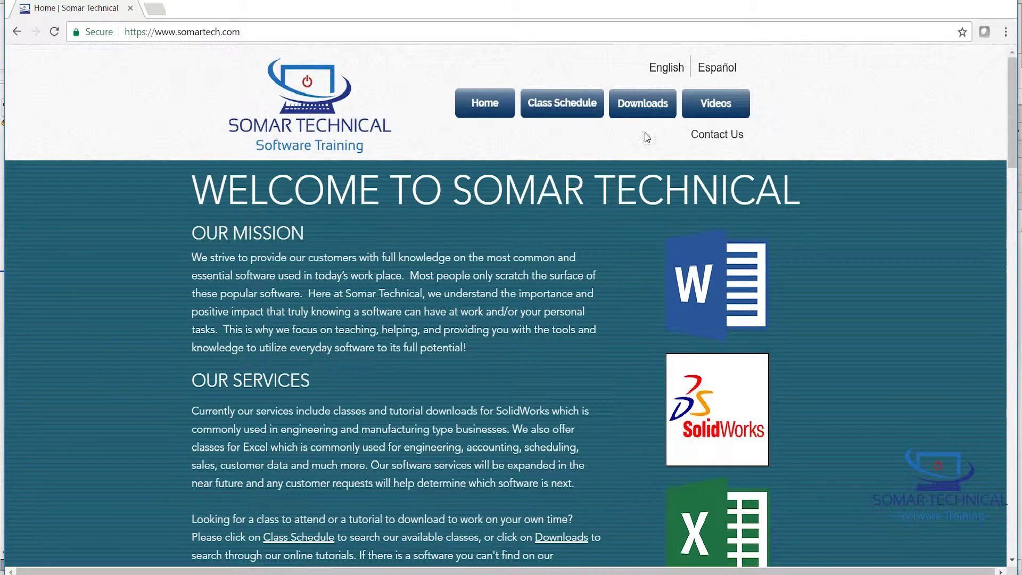
# Step: Switch to the Somar Technical website in the browser and open the free hitch assembly PDF from its downloads
pyautogui.click(637, 104)
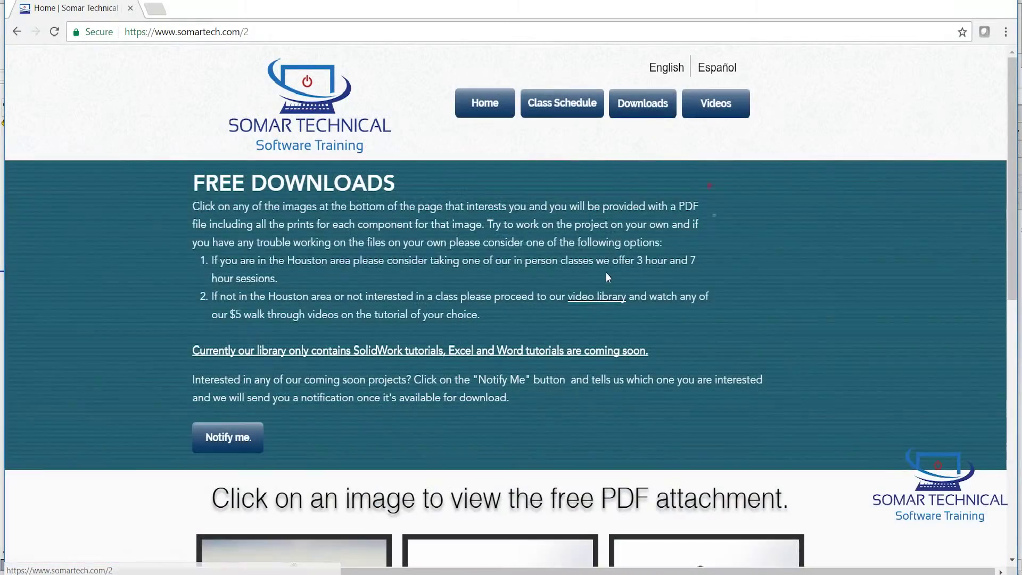
pyautogui.scroll(-5, 605, 273)
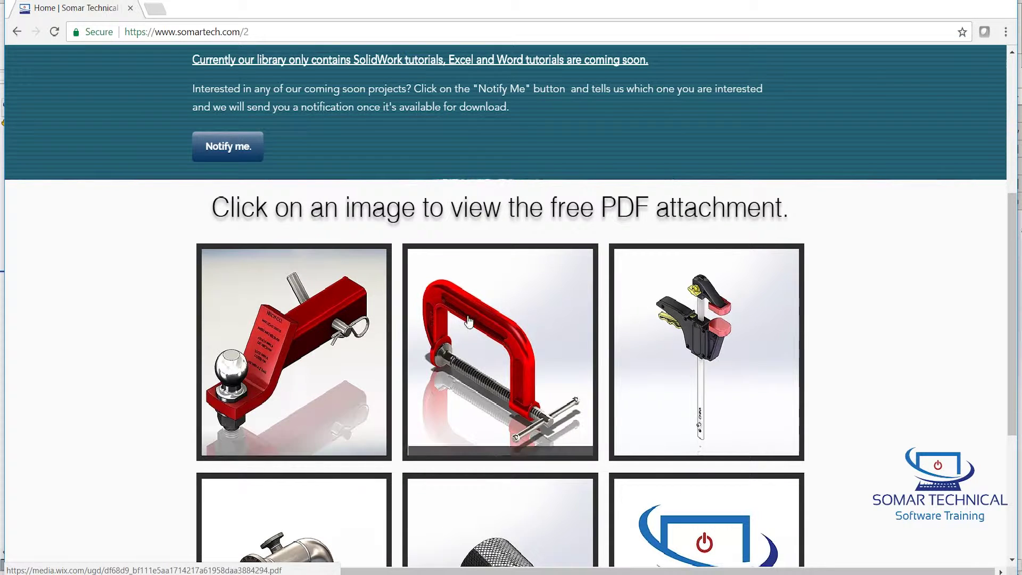
pyautogui.click(334, 364)
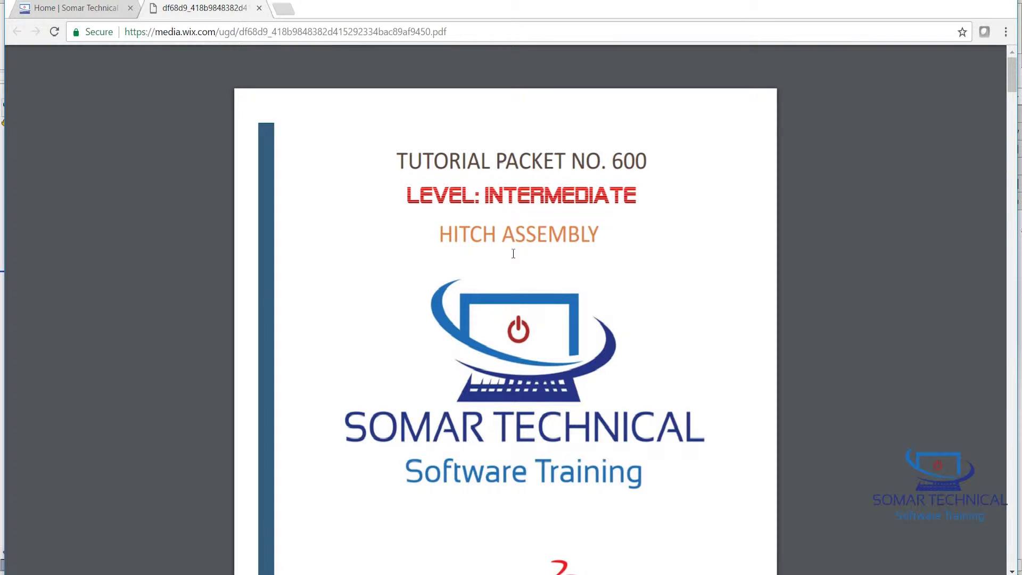
# Step: Look through the hitch assembly packet's instructions, bill of materials and component drawings up to the hex nut
pyautogui.scroll(-15, 513, 254)
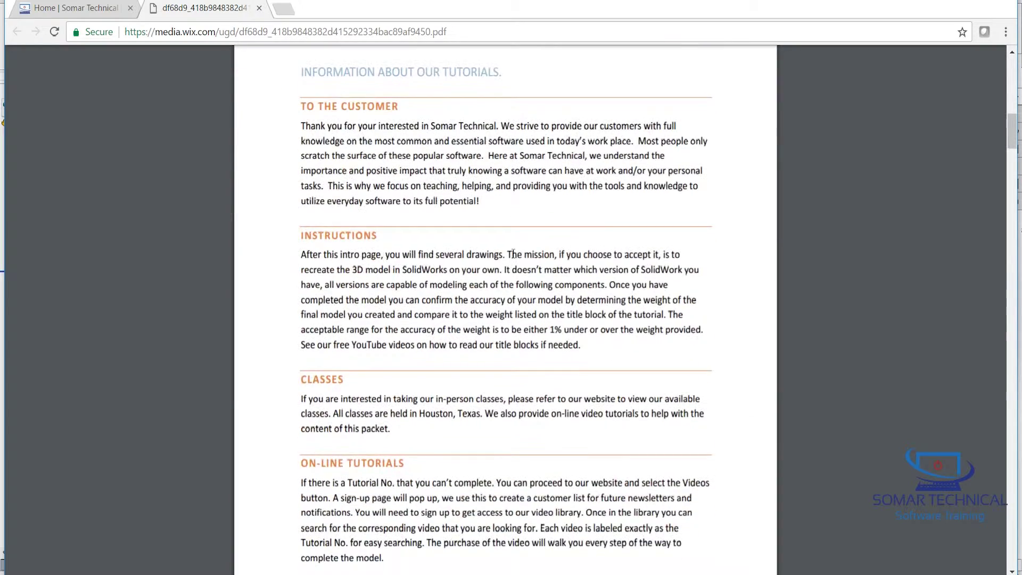
pyautogui.scroll(-3, 513, 254)
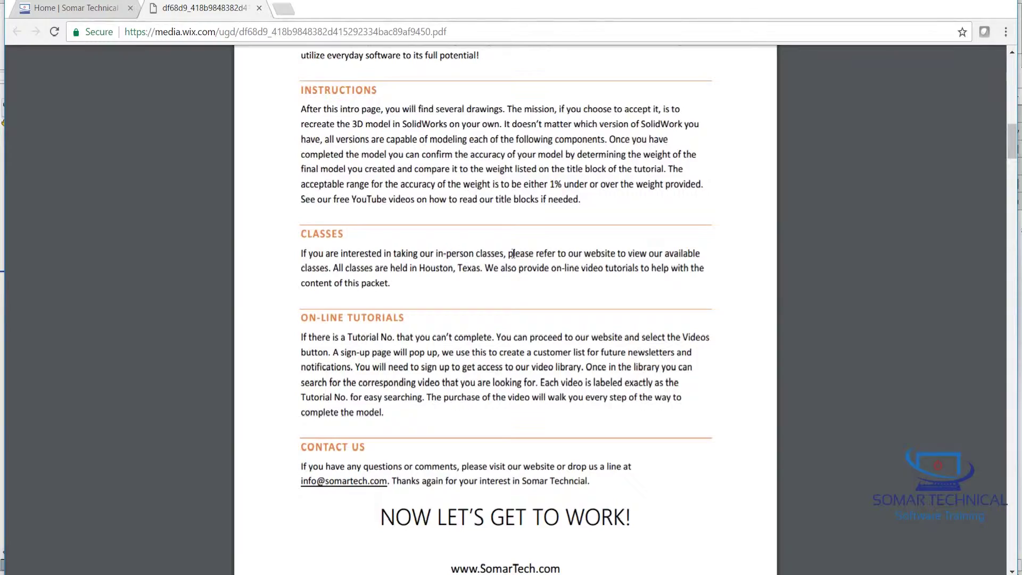
pyautogui.scroll(-15, 513, 253)
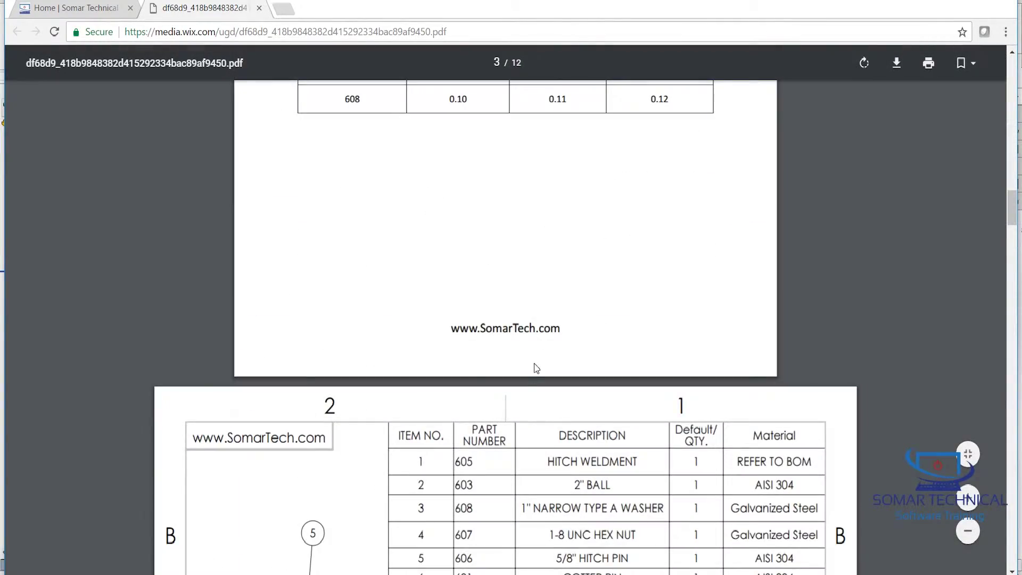
pyautogui.scroll(-5, 554, 351)
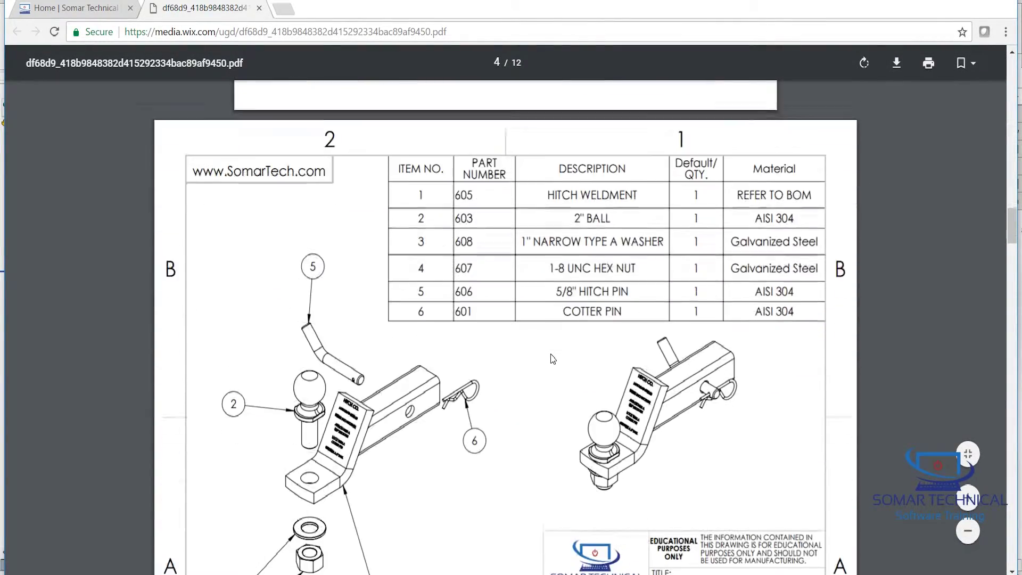
pyautogui.scroll(-2, 553, 359)
pyautogui.scroll(-3, 548, 363)
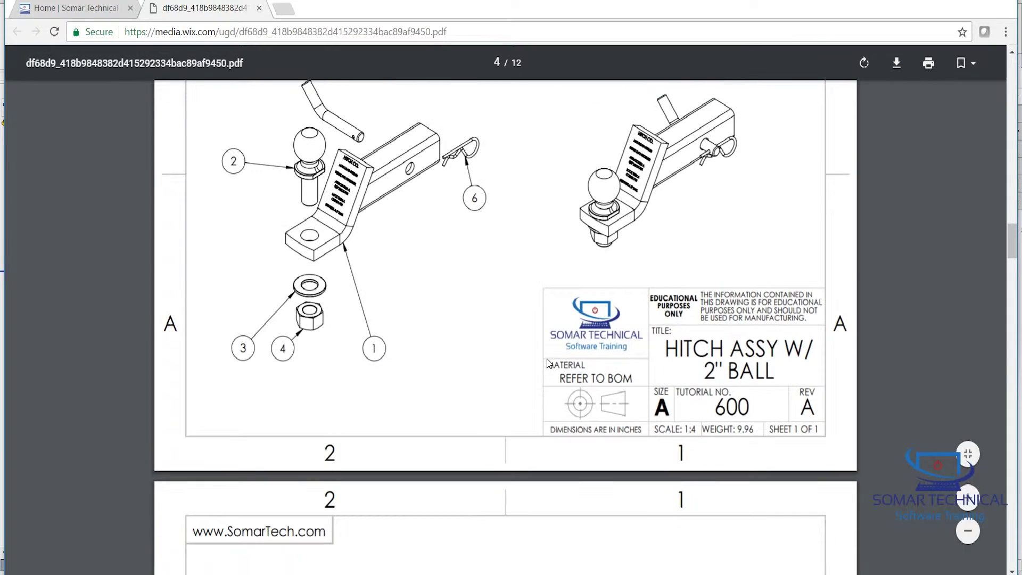
pyautogui.scroll(-7, 548, 363)
pyautogui.scroll(-15, 548, 371)
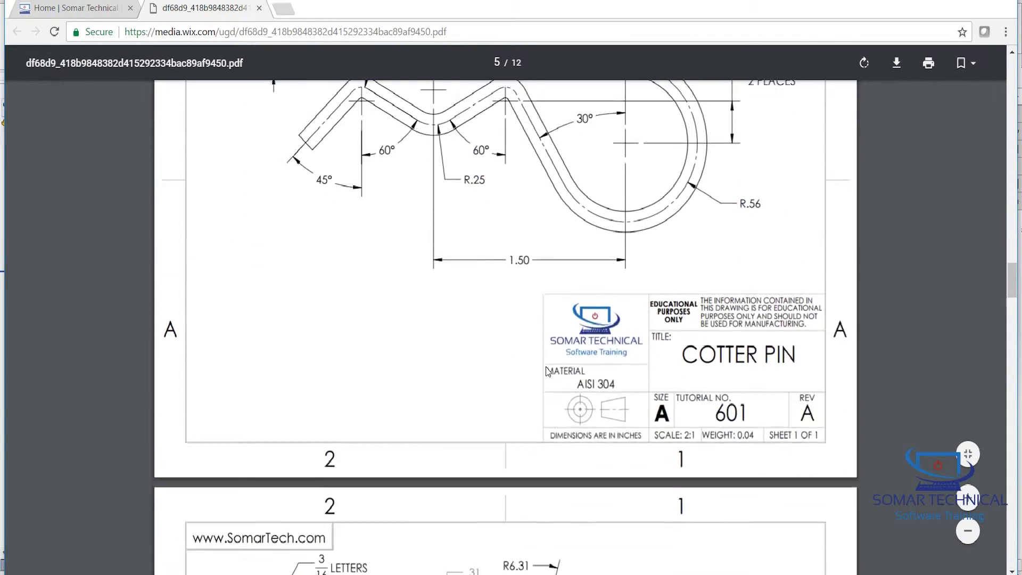
pyautogui.scroll(-4, 549, 372)
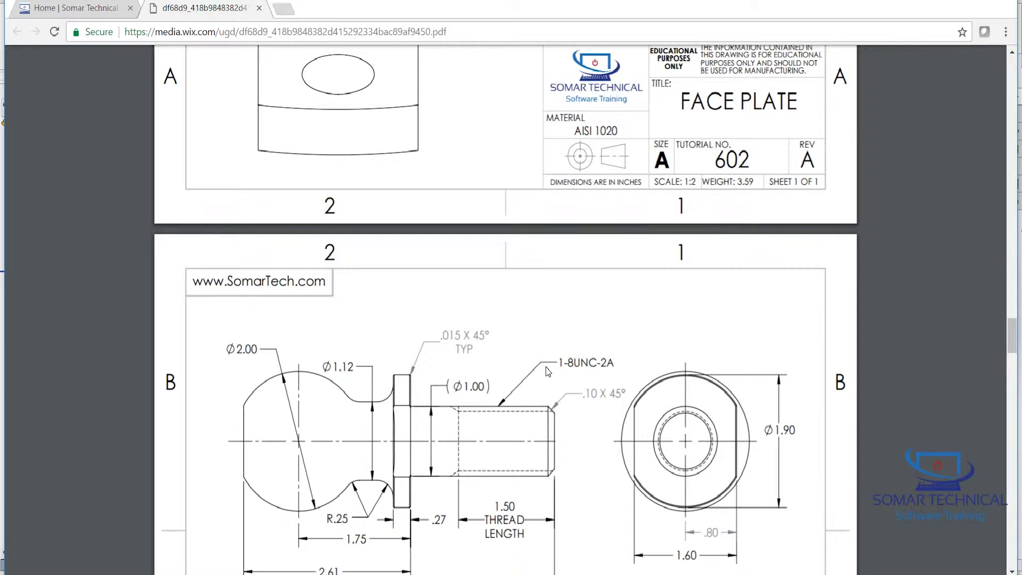
pyautogui.scroll(-7, 548, 371)
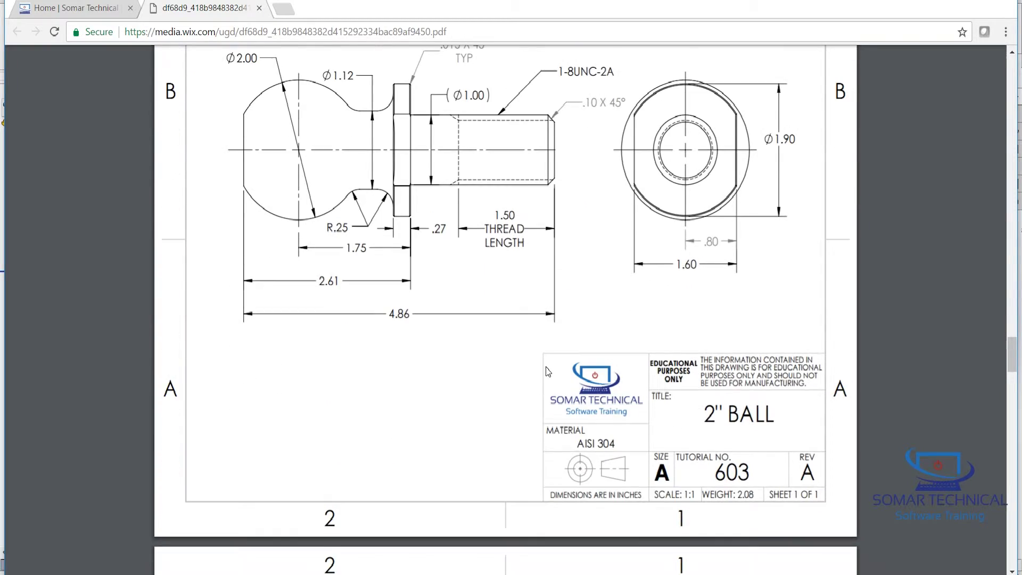
pyautogui.scroll(-19, 548, 371)
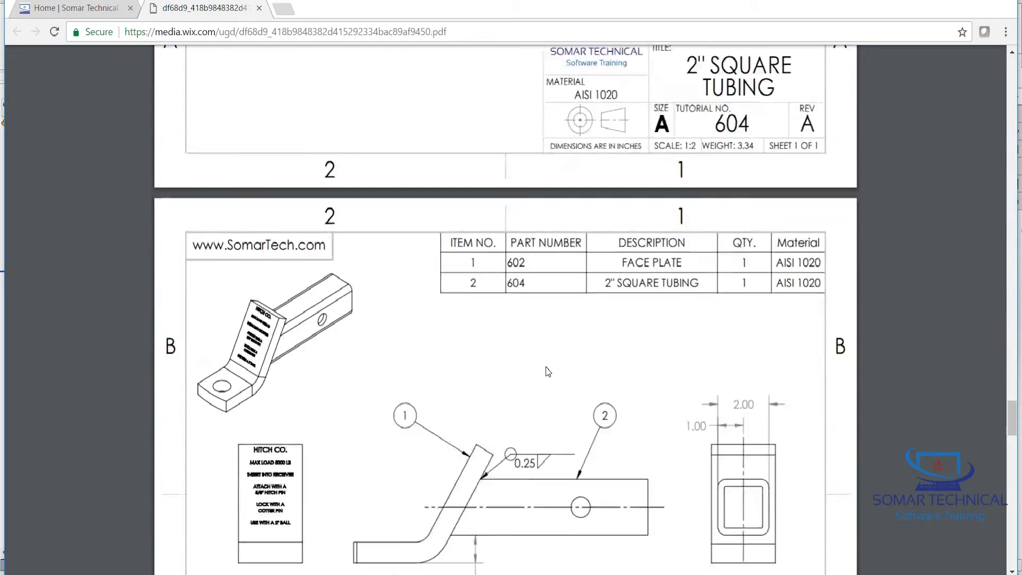
pyautogui.scroll(-20, 548, 371)
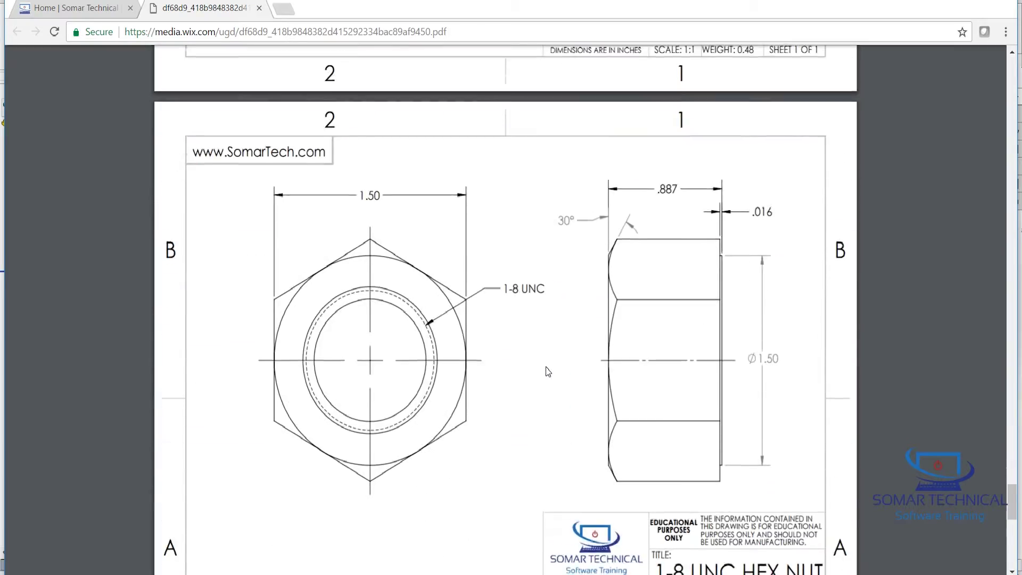
# Step: Examine the washer drawing, tutorial no. 608, including the title, material and weight in its title block
pyautogui.scroll(-8, 548, 370)
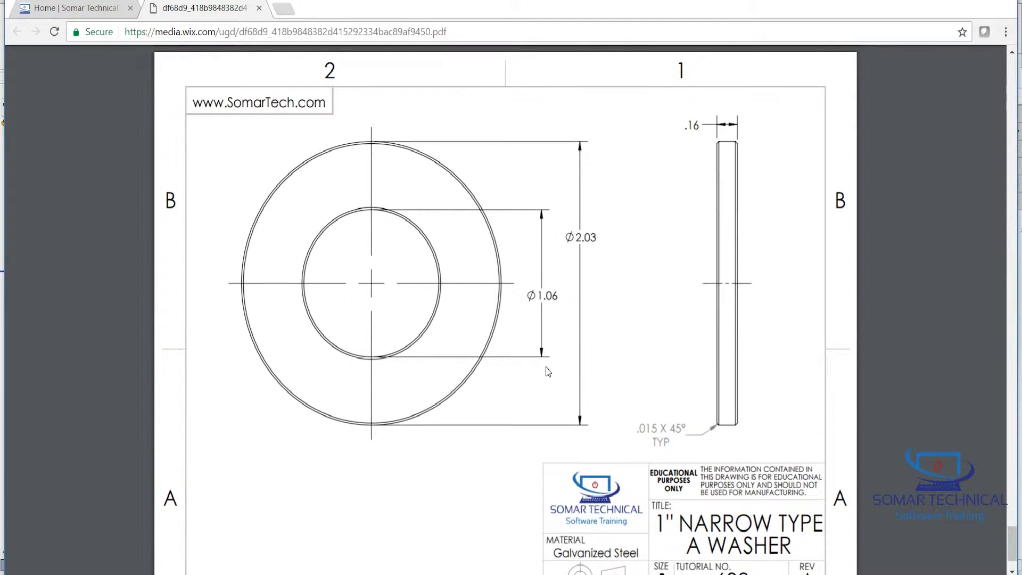
pyautogui.scroll(-2, 570, 346)
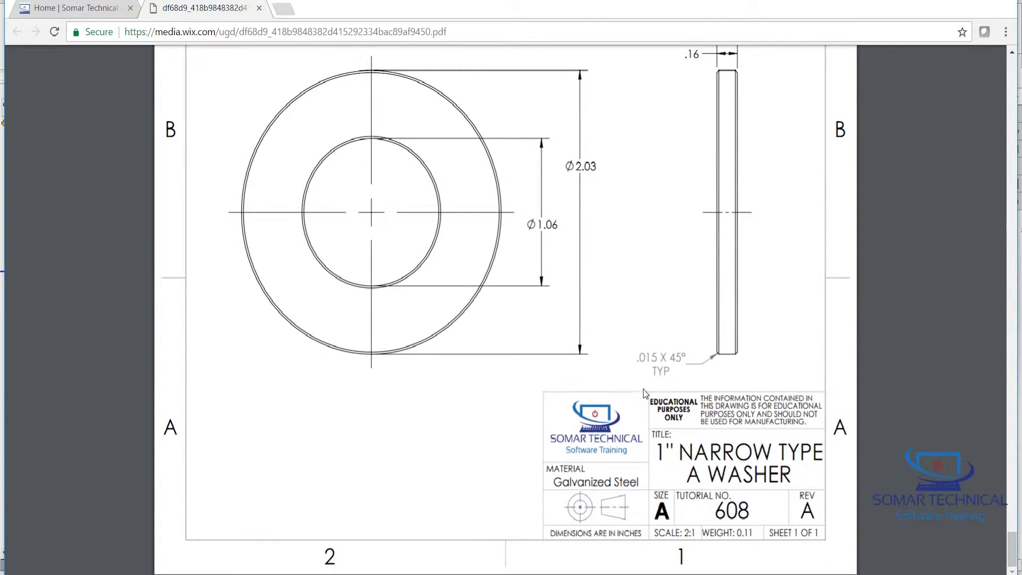
pyautogui.scroll(2, 655, 319)
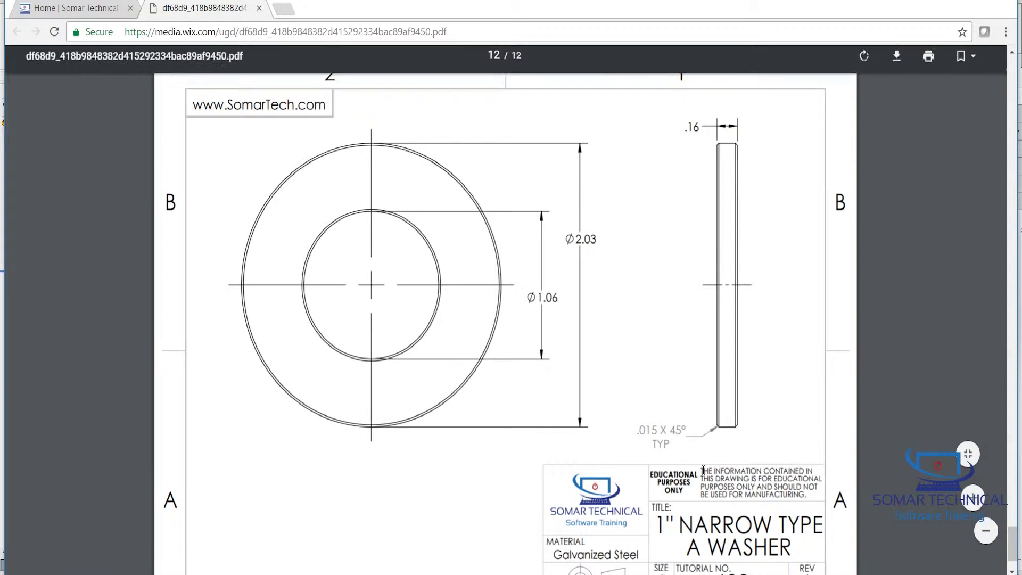
pyautogui.scroll(-2, 676, 432)
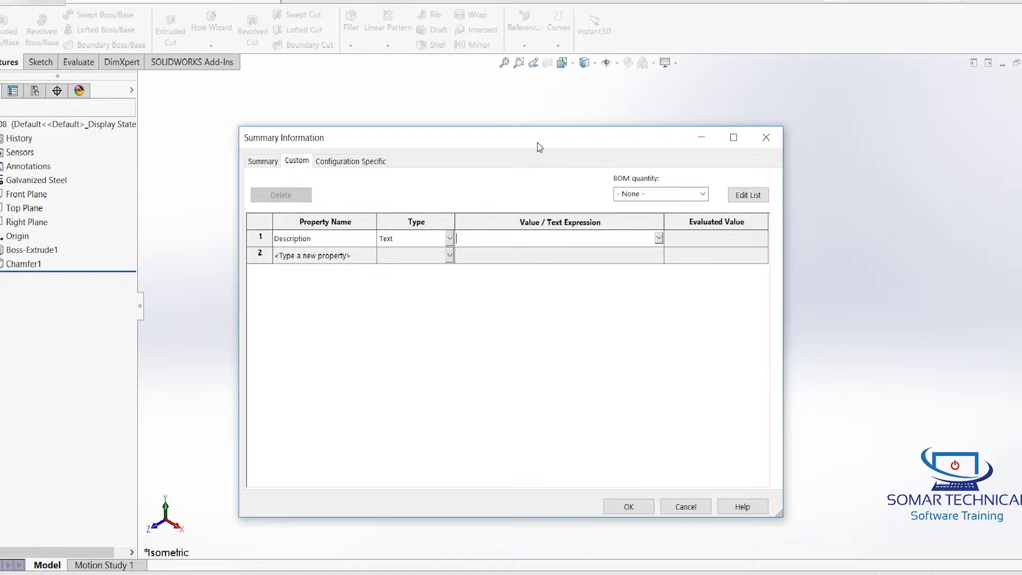
# Step: Back in SOLIDWORKS, set the Description property's value to 1" NARROW TYPE A WASHER
pyautogui.moveTo(542, 143); pyautogui.dragTo(581, 171)
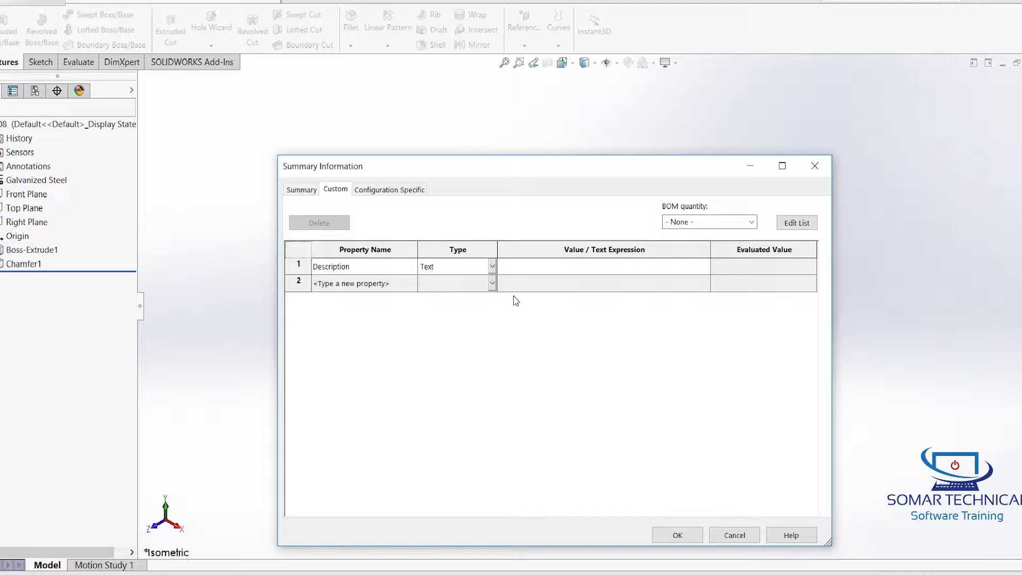
pyautogui.click(523, 268)
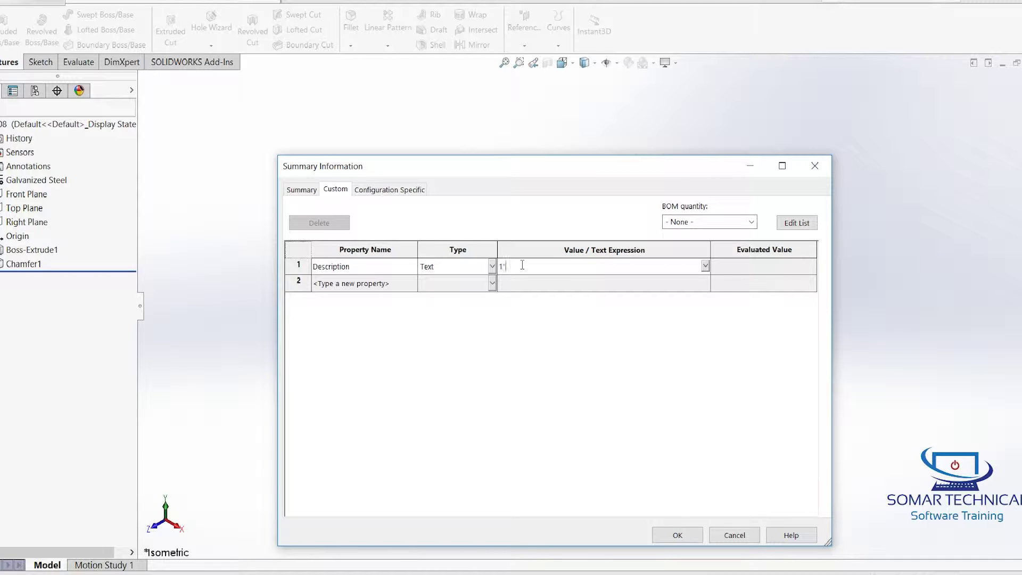
pyautogui.write('1" NARROW TYPE A WASHER')
pyautogui.press('Return')
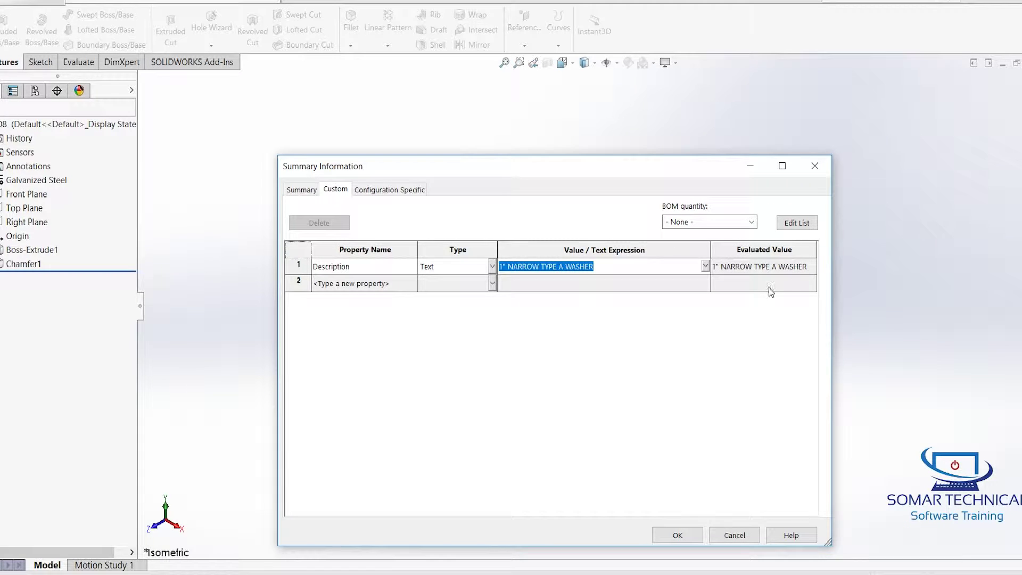
# Step: Add a Material custom property and link its value to the part's Material
pyautogui.click(409, 289)
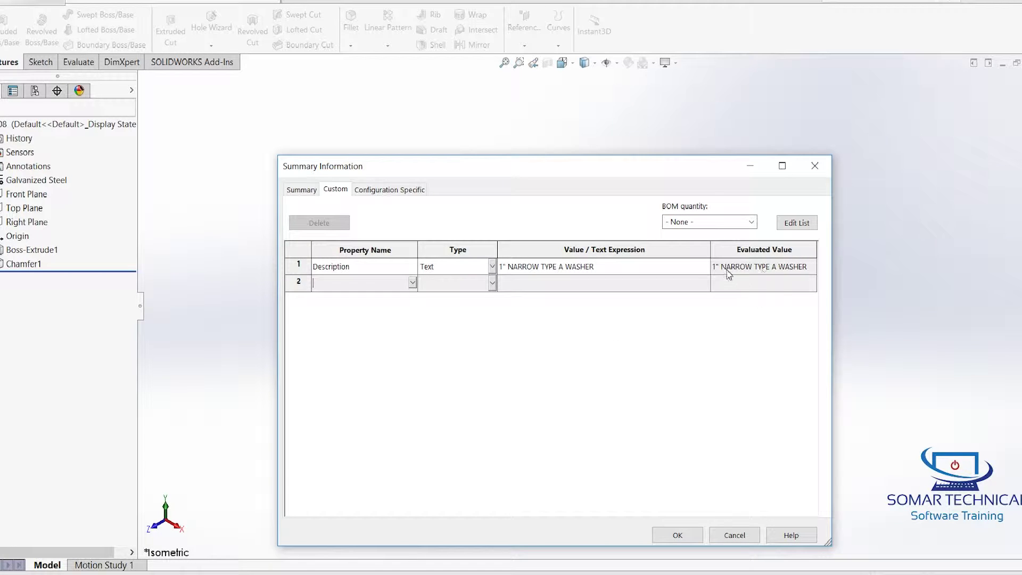
pyautogui.click(413, 282)
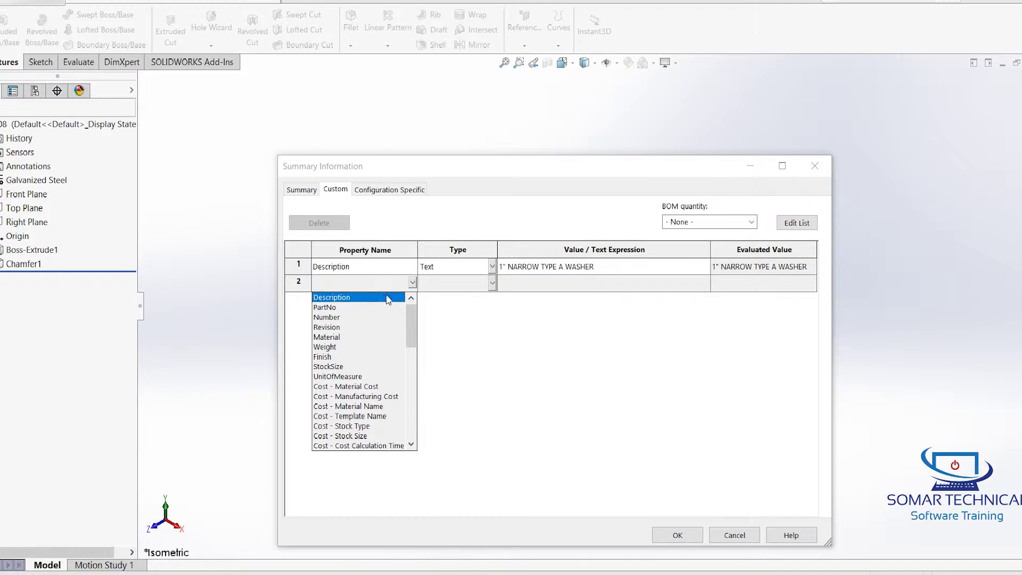
pyautogui.click(327, 337)
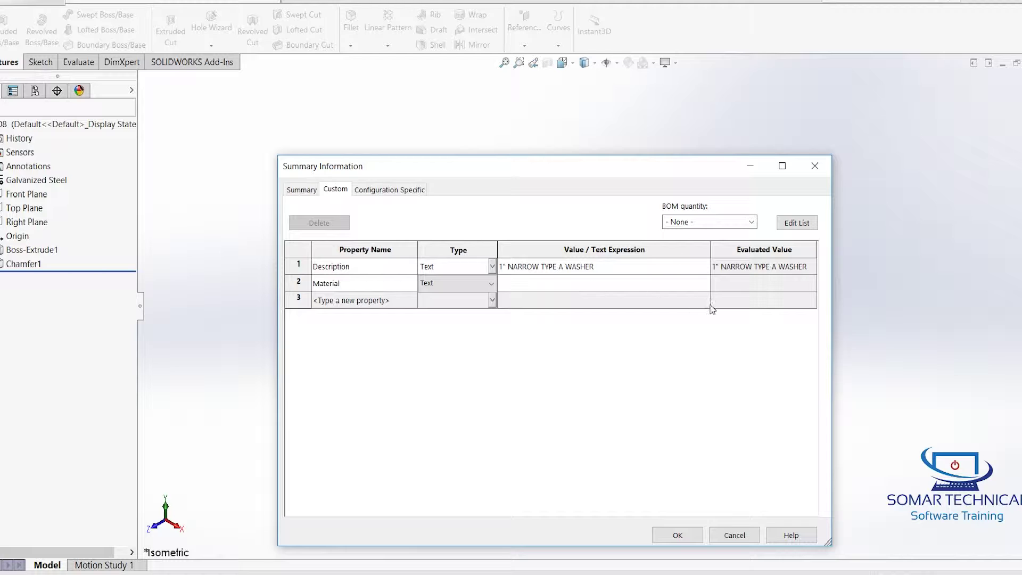
pyautogui.click(706, 283)
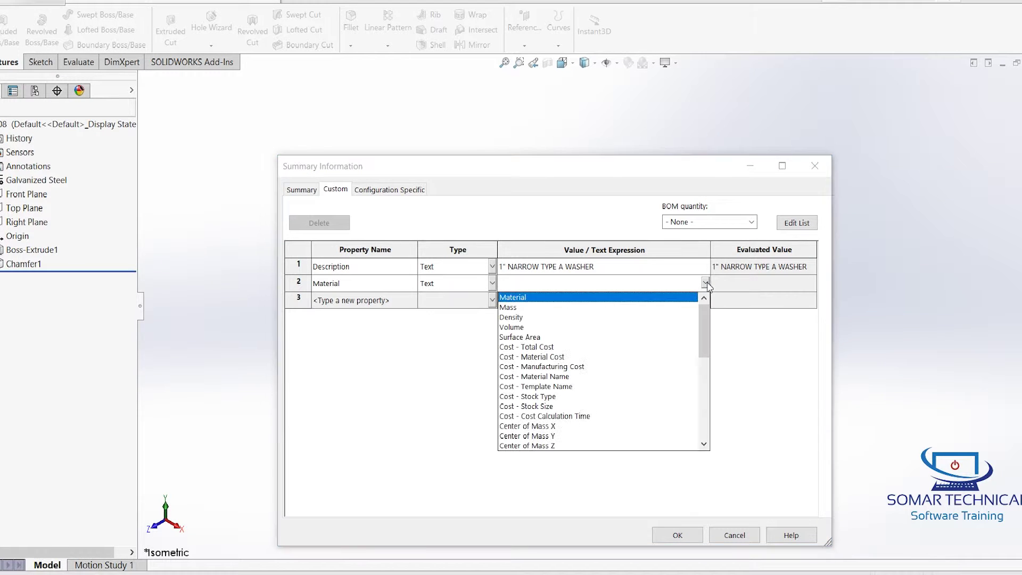
pyautogui.click(531, 299)
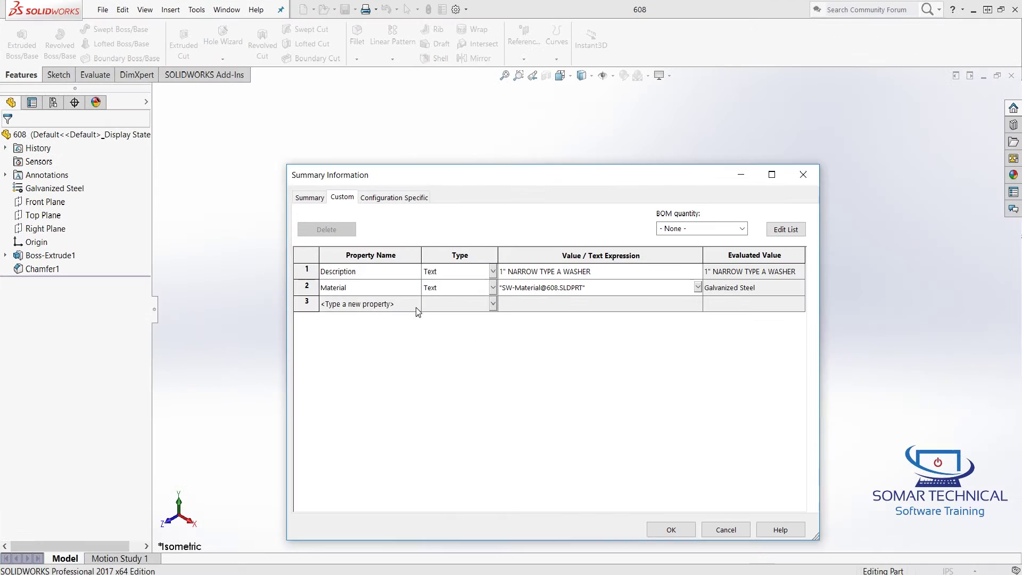
# Step: Add a Weight custom property linked to the part's Mass and accept the file properties
pyautogui.click(416, 303)
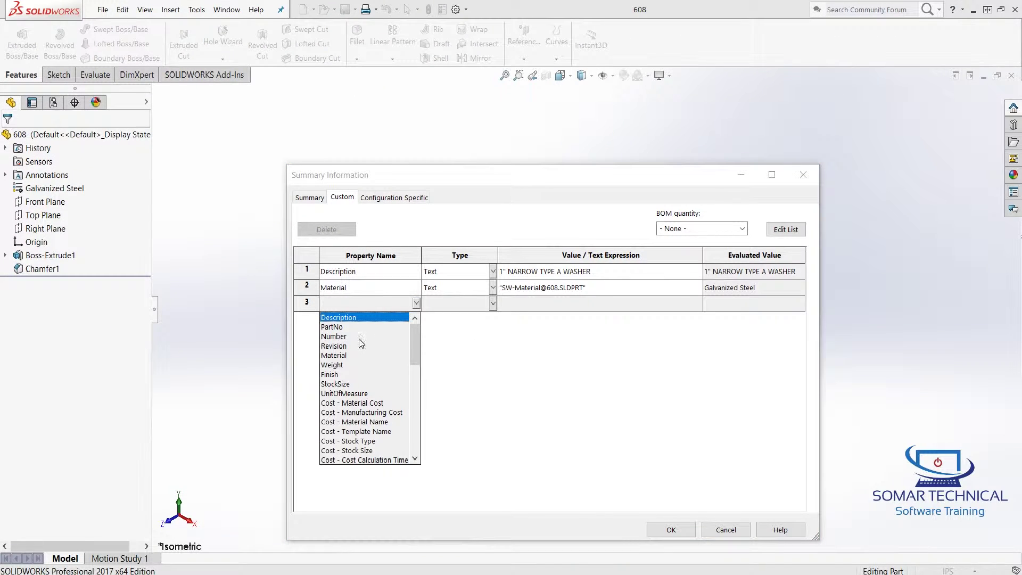
pyautogui.click(342, 367)
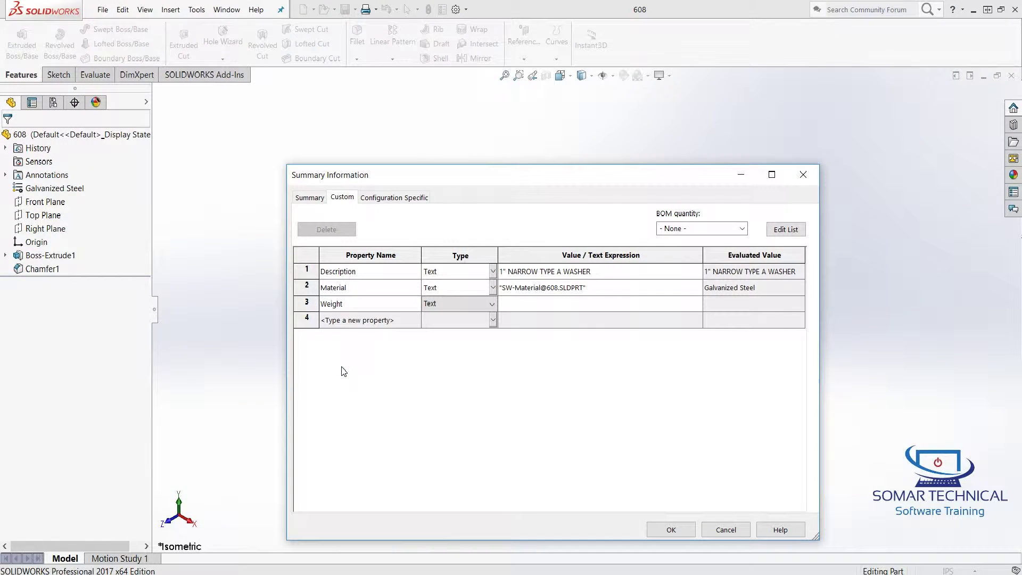
pyautogui.click(699, 305)
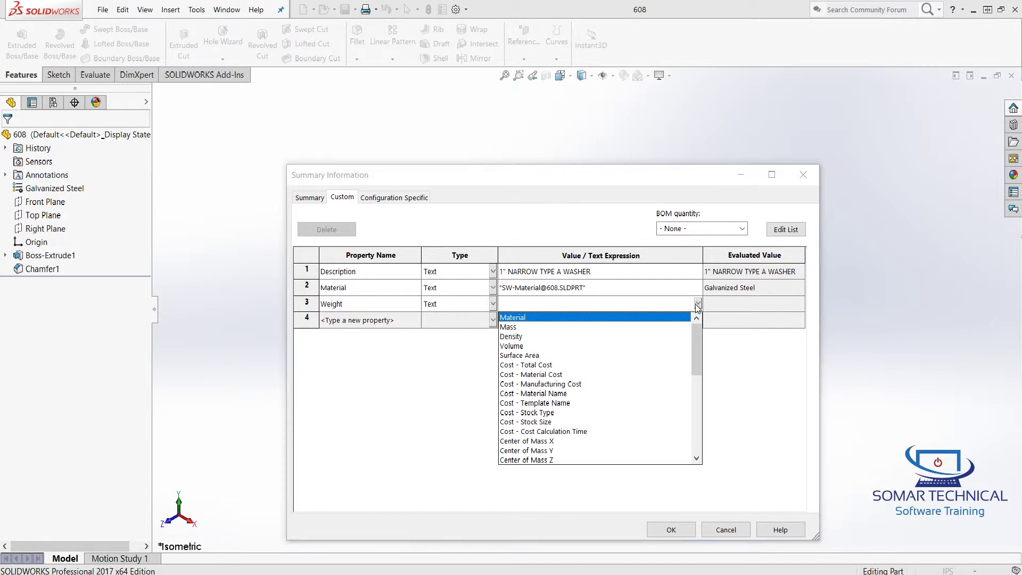
pyautogui.click(508, 328)
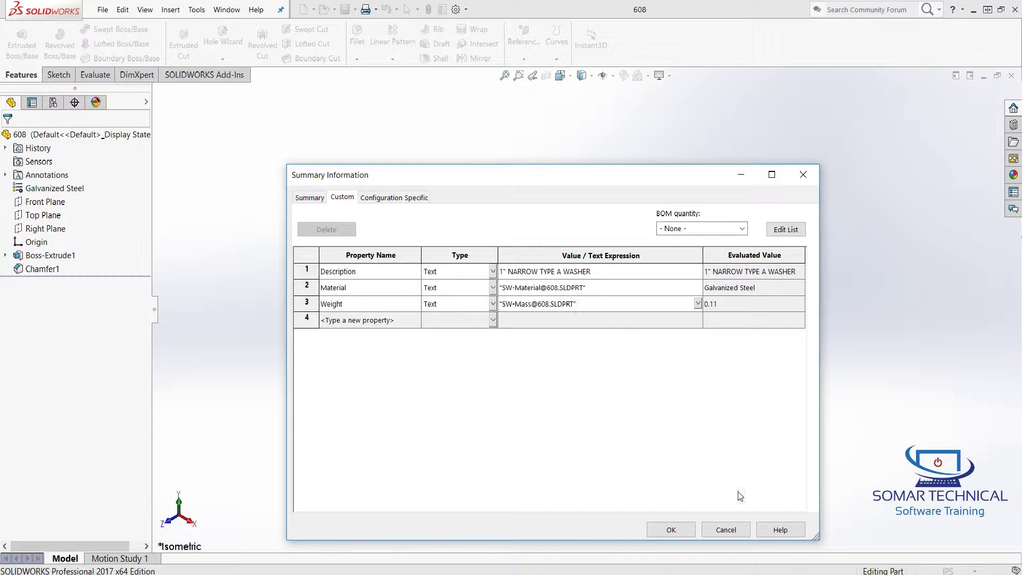
pyautogui.click(671, 530)
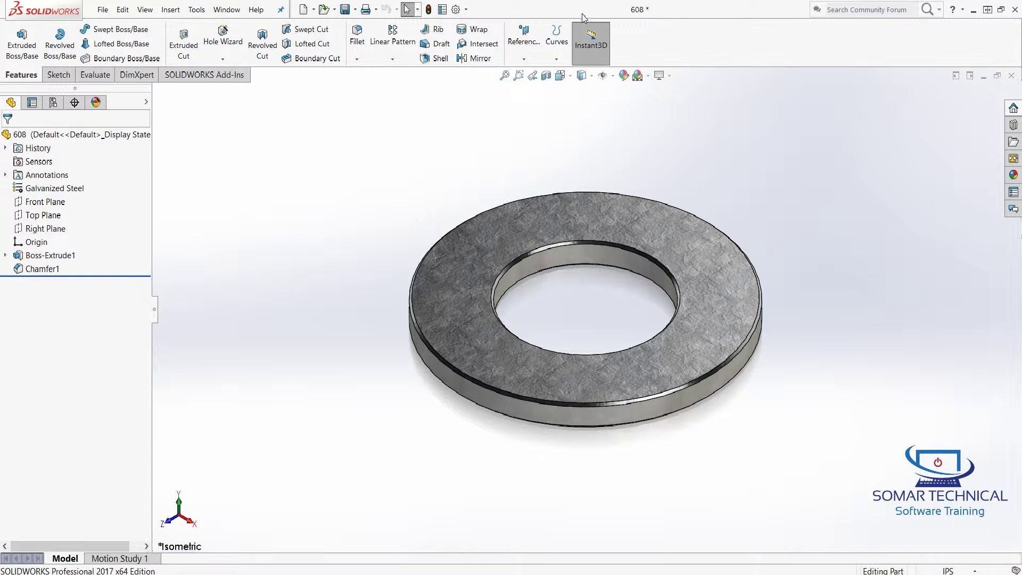
# Step: Create a drawing from the washer part on a standard A (ANSI) Landscape sheet with its sheet format displayed
pyautogui.click(314, 9)
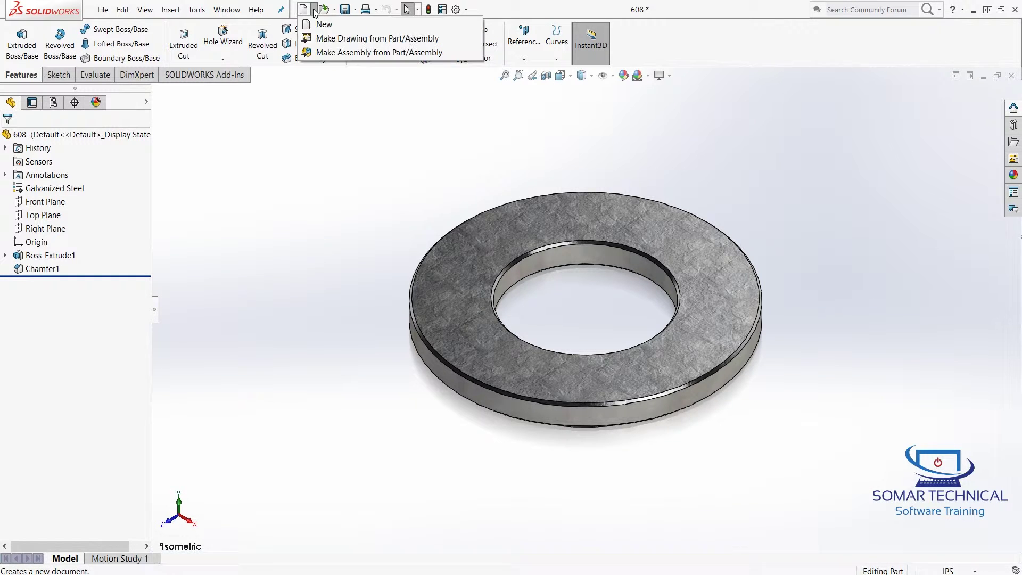
pyautogui.click(325, 41)
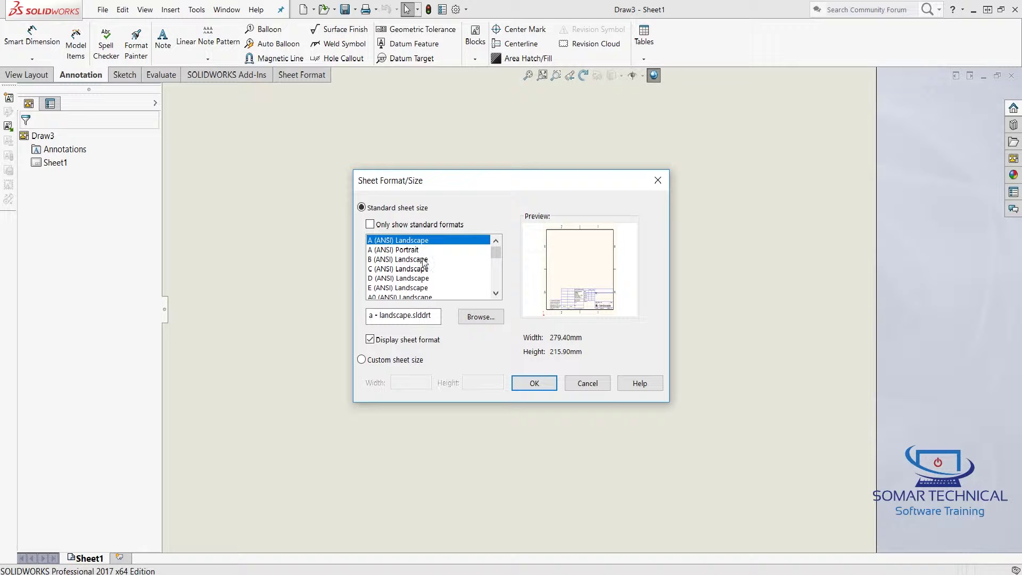
pyautogui.moveTo(496, 256); pyautogui.dragTo(496, 261)
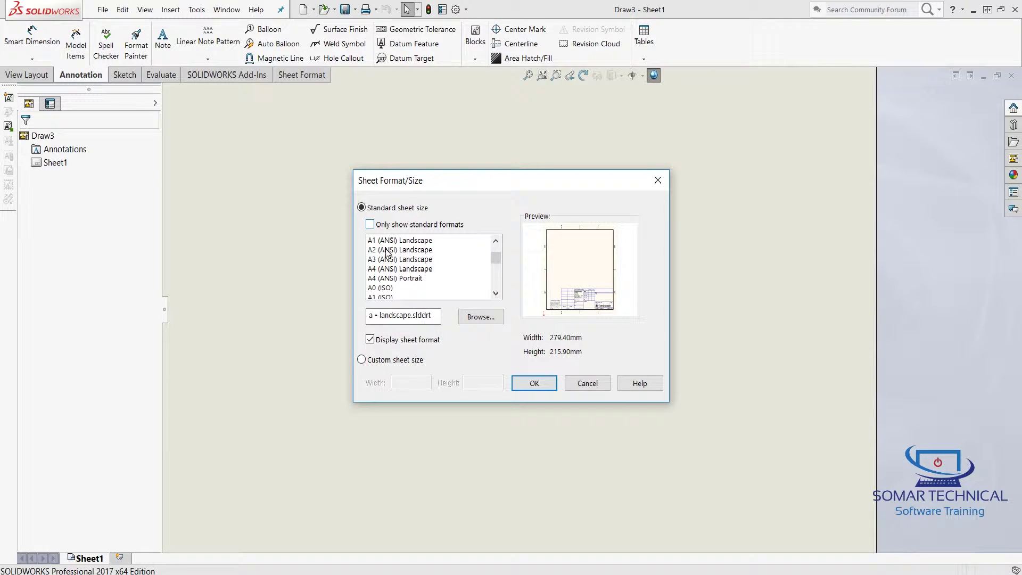
pyautogui.click(370, 224)
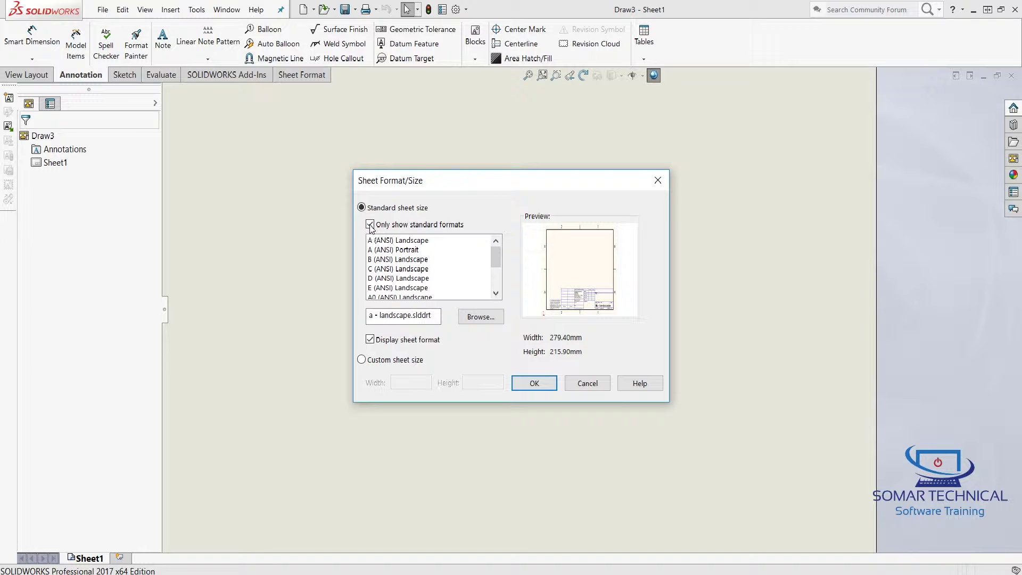
pyautogui.click(370, 225)
pyautogui.moveTo(494, 254)
pyautogui.mouseDown()
pyautogui.moveTo(496, 286)
pyautogui.moveTo(490, 253)
pyautogui.mouseUp()
pyautogui.click(418, 241)
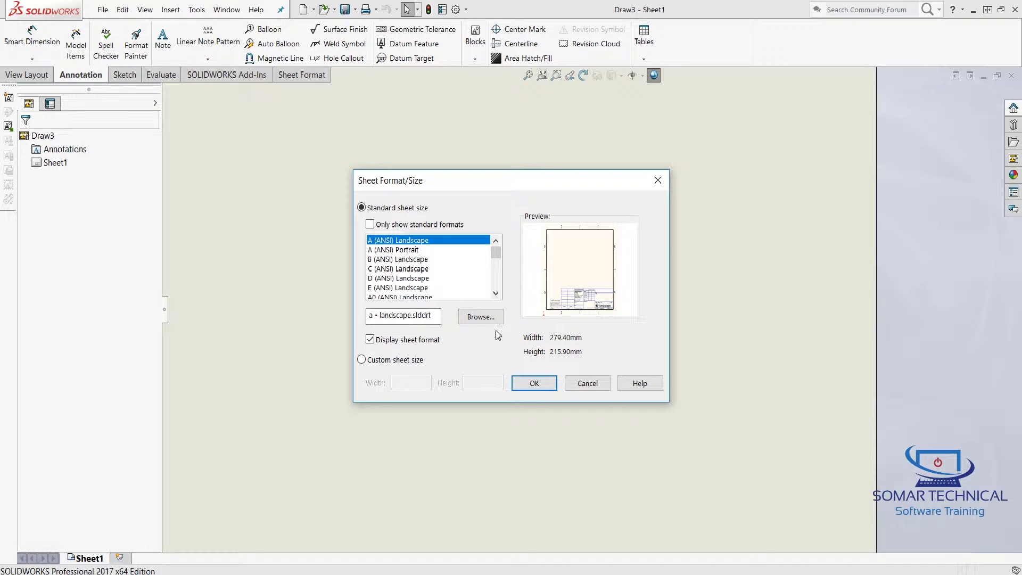
pyautogui.click(535, 383)
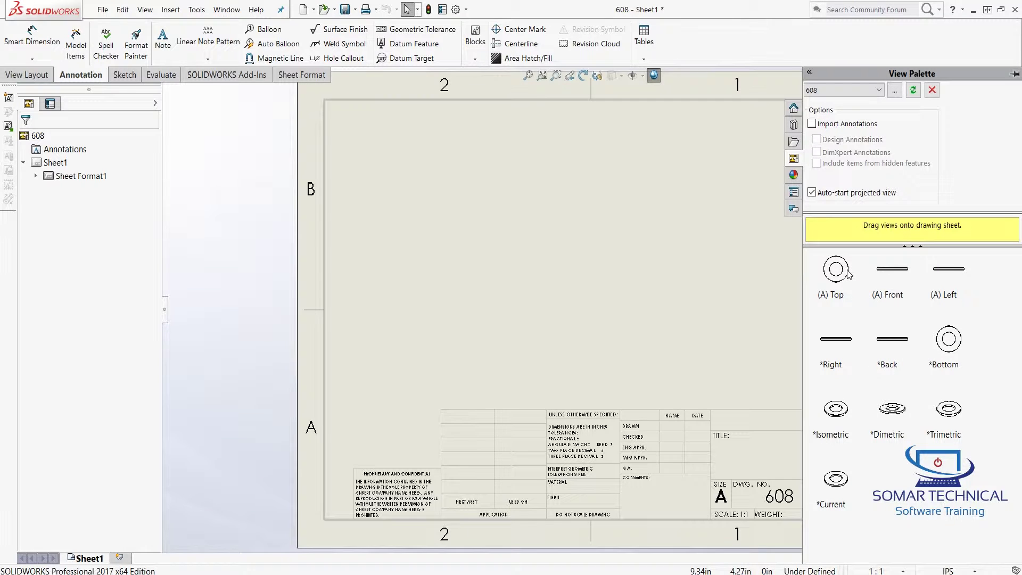
# Step: Place the washer's Top view in the sheet's upper area and a projected edge view to its right
pyautogui.moveTo(847, 273)
pyautogui.mouseDown()
pyautogui.moveTo(612, 250)
pyautogui.moveTo(496, 253)
pyautogui.moveTo(485, 264)
pyautogui.mouseUp()
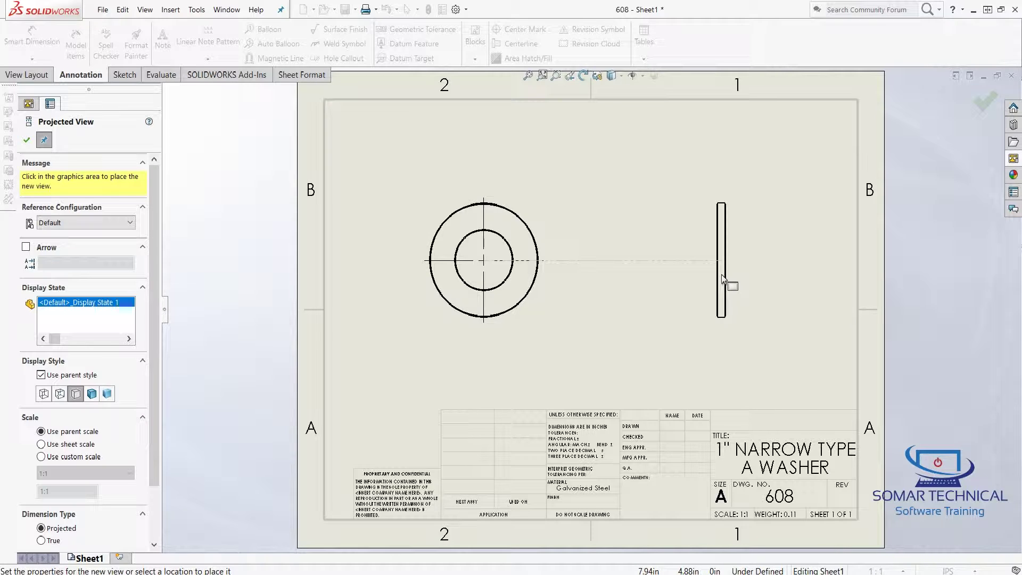
pyautogui.click(722, 279)
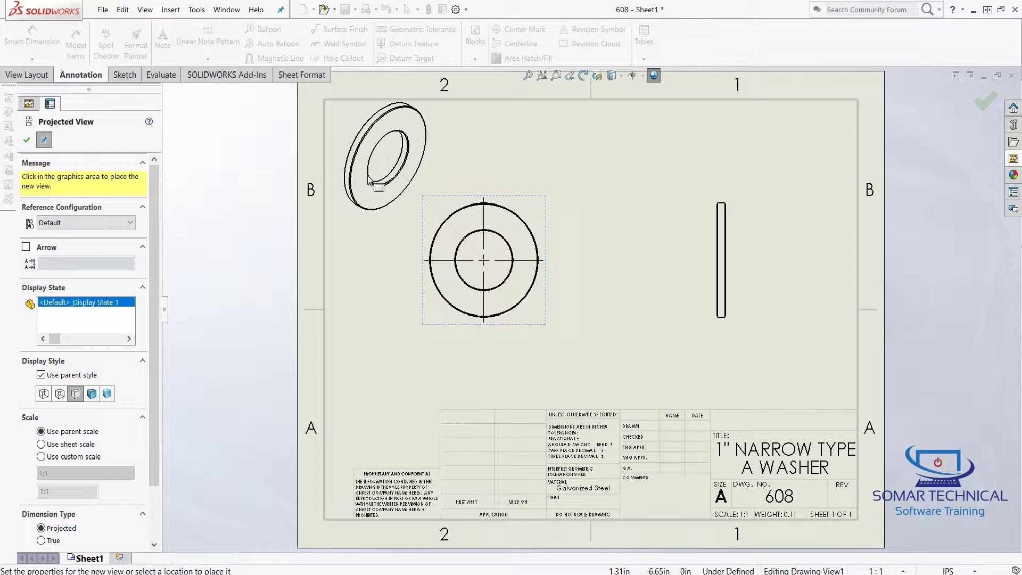
pyautogui.click(27, 140)
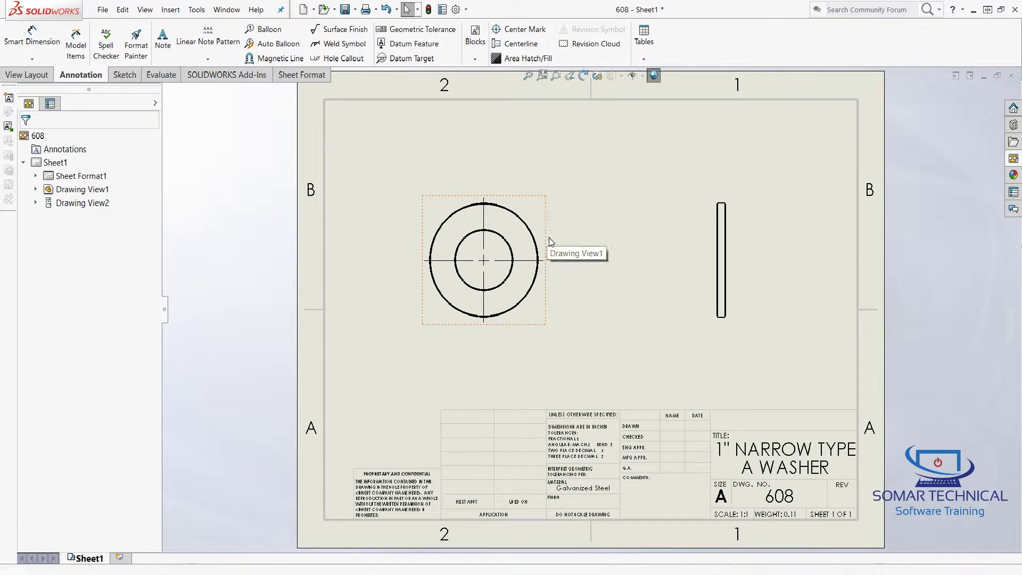
# Step: Move the circular washer view slightly down and to the right on the sheet
pyautogui.moveTo(548, 240)
pyautogui.mouseDown()
pyautogui.moveTo(585, 255)
pyautogui.moveTo(557, 248)
pyautogui.moveTo(579, 254)
pyautogui.moveTo(557, 248)
pyautogui.moveTo(544, 227)
pyautogui.moveTo(573, 258)
pyautogui.mouseUp()
pyautogui.click(571, 234)
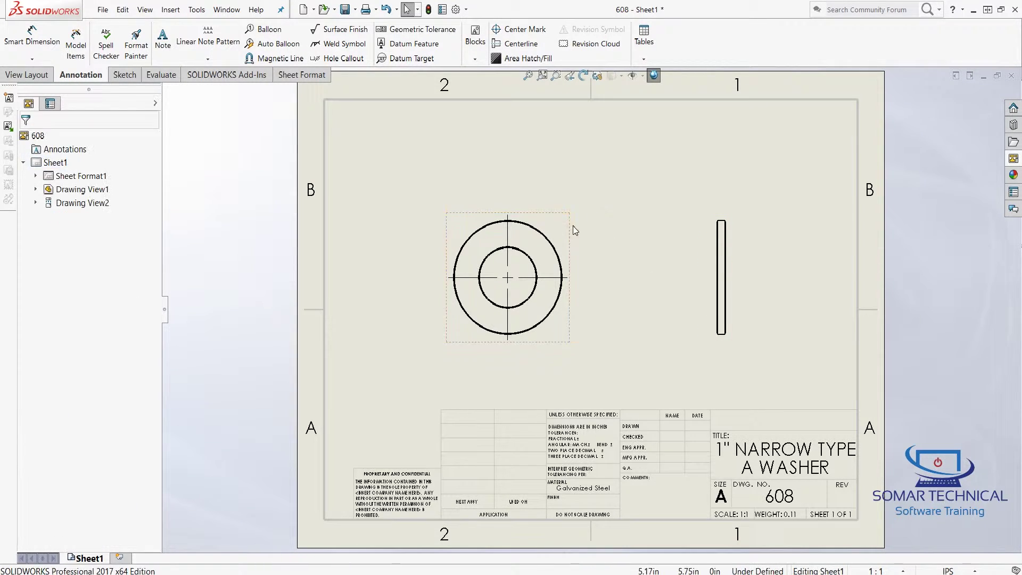
pyautogui.click(561, 228)
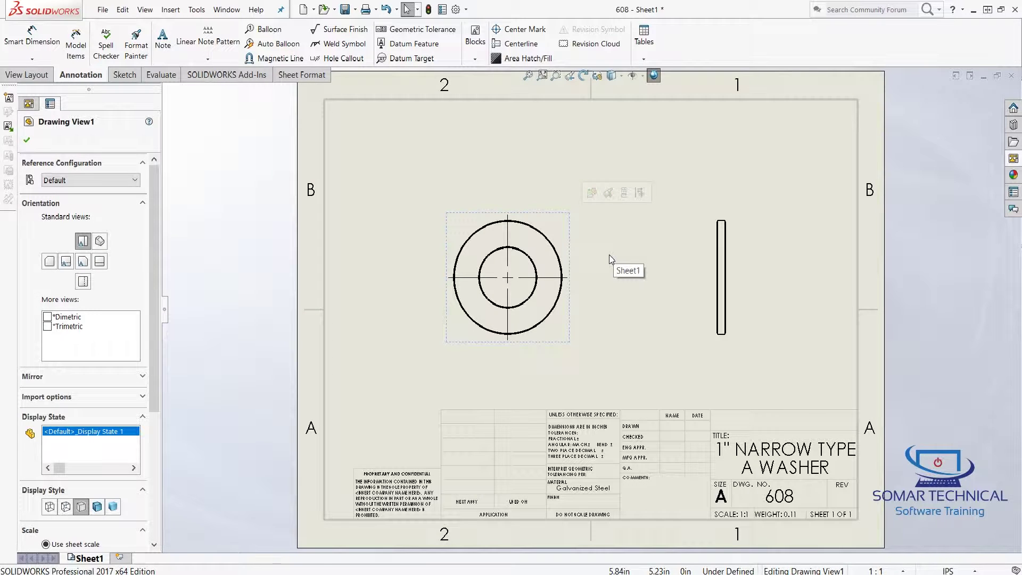
pyautogui.click(631, 243)
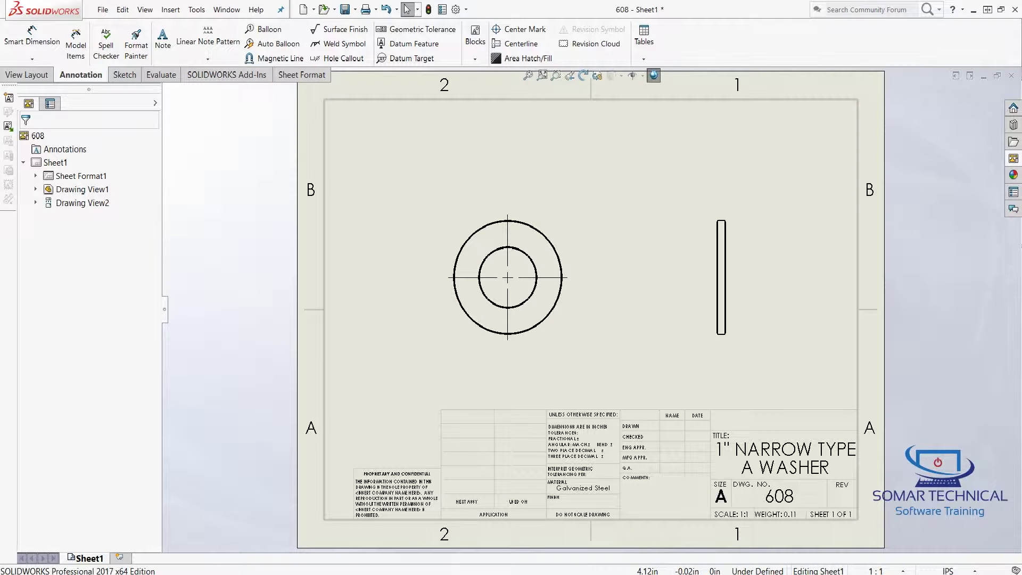
# Step: Review the dimensions on the reference washer drawing in the browser PDF and return to the SOLIDWORKS drawing
pyautogui.hotkey('alt', 'Tab')
pyautogui.scroll(3, 632, 355)
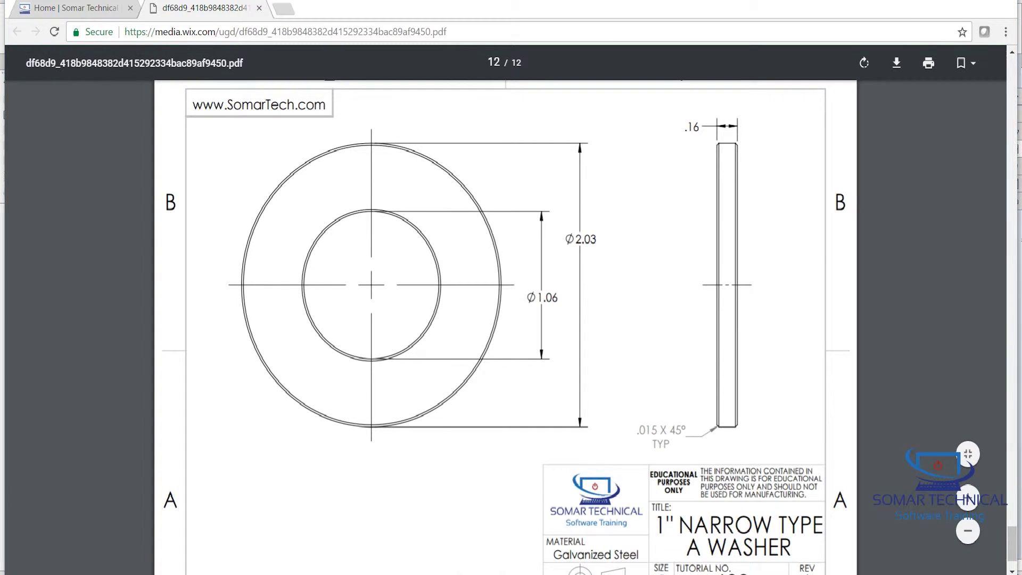
pyautogui.moveTo(631, 541)
pyautogui.click(573, 548)
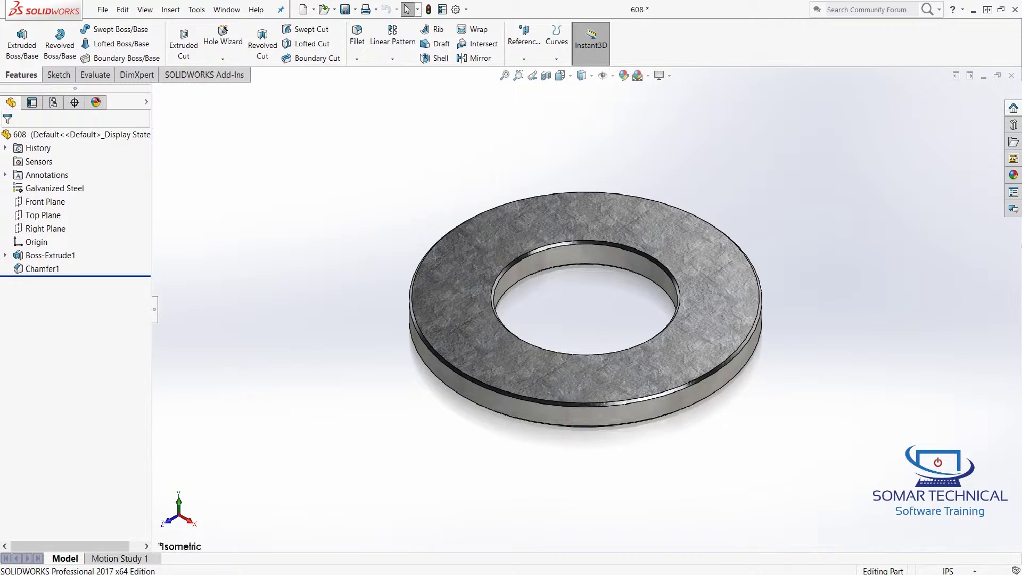
pyautogui.moveTo(601, 567)
pyautogui.click(647, 527)
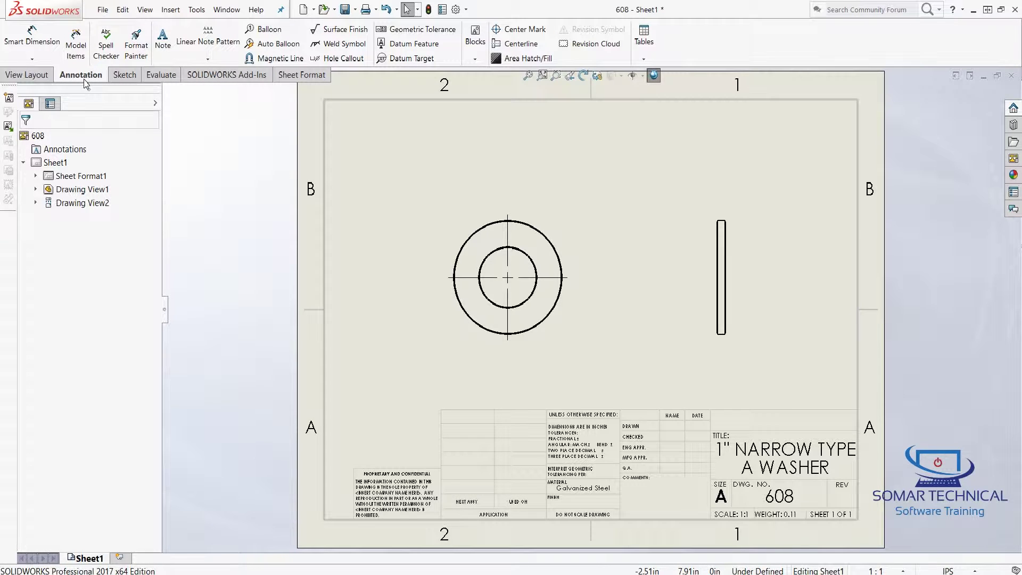
# Step: Insert the dimensions marked for drawing as model items from the entire model into all views, eliminating duplicates
pyautogui.click(76, 52)
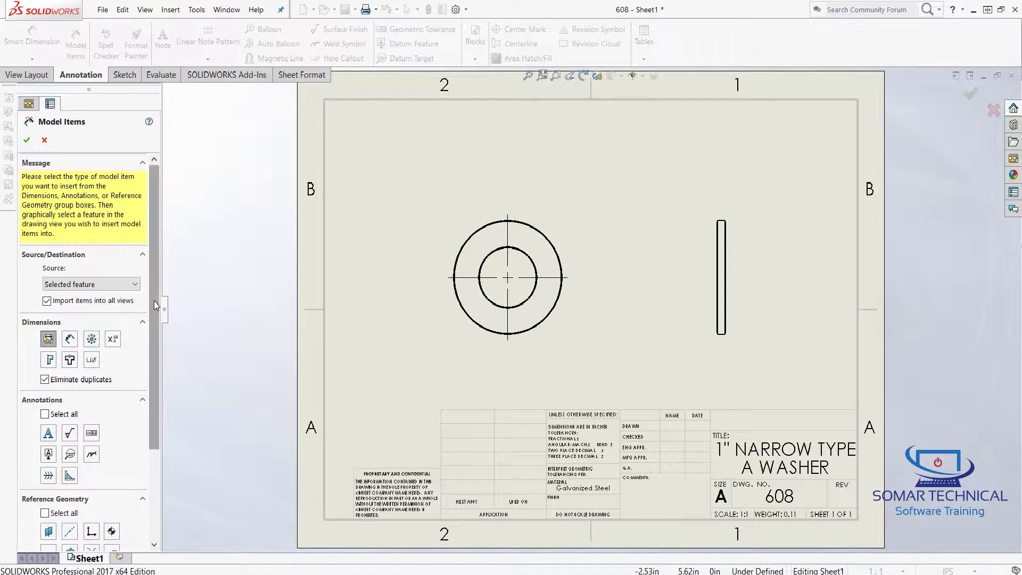
pyautogui.moveTo(154, 304); pyautogui.dragTo(156, 325)
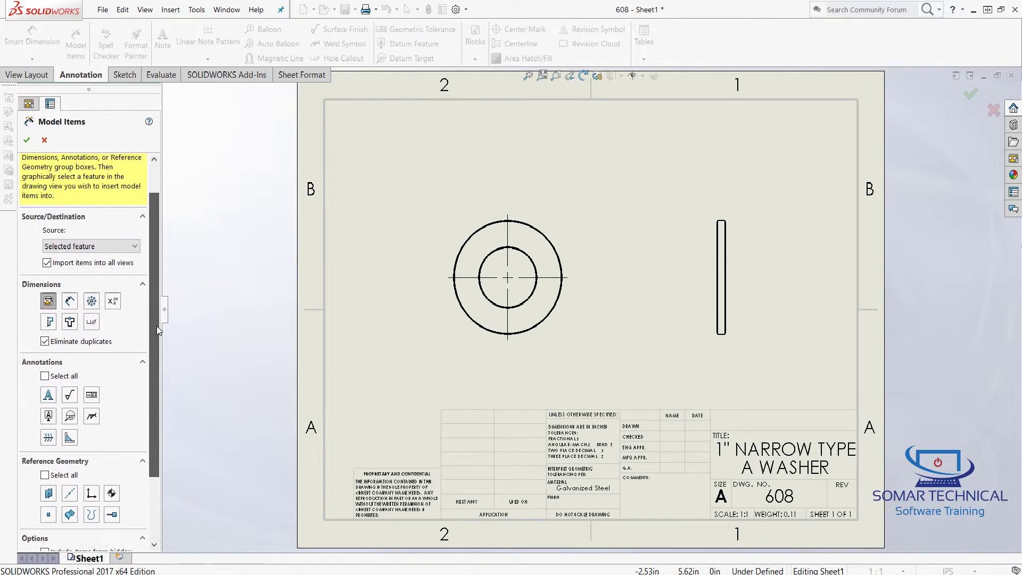
pyautogui.moveTo(151, 452); pyautogui.dragTo(152, 372)
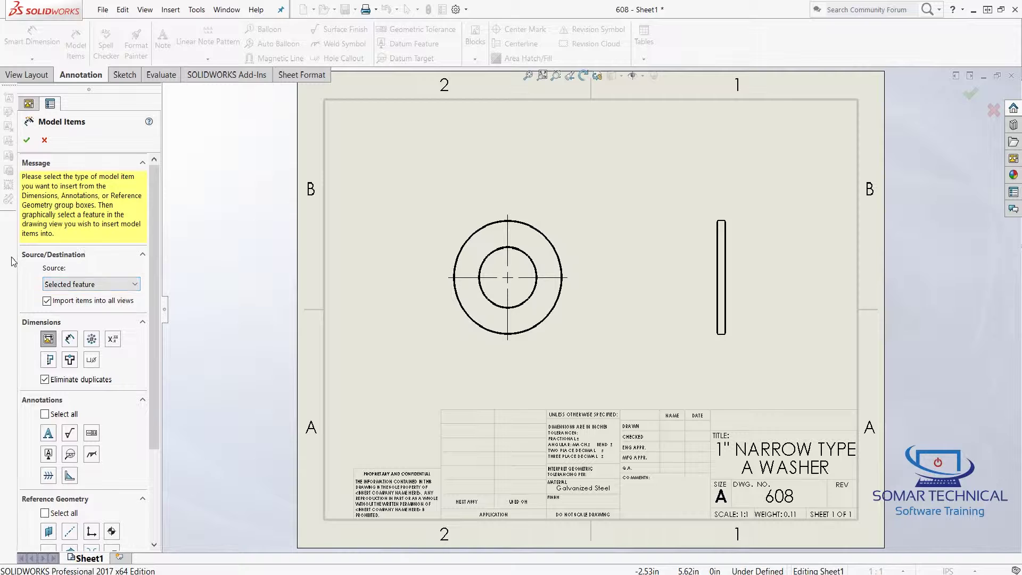
pyautogui.click(135, 286)
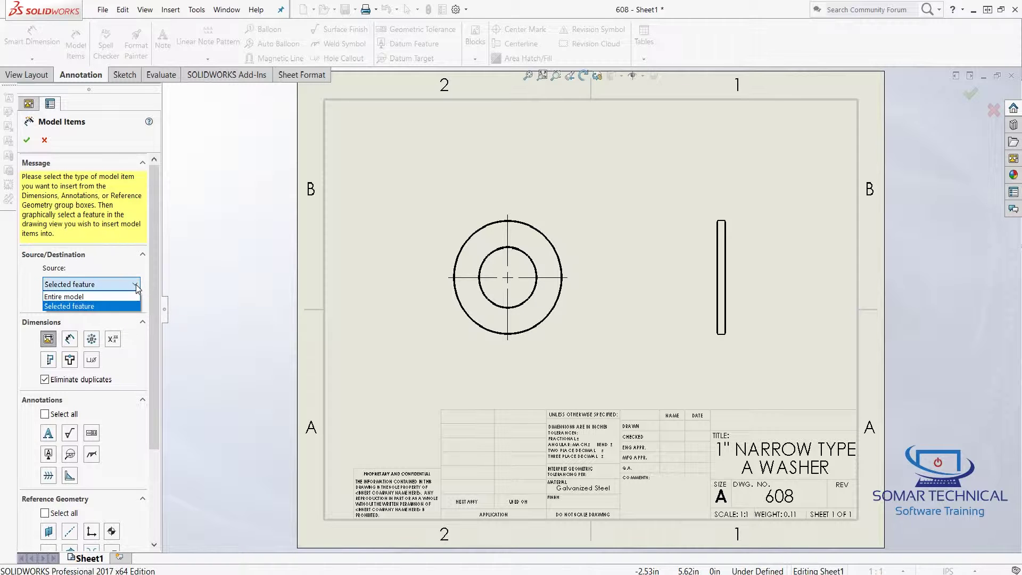
pyautogui.click(130, 297)
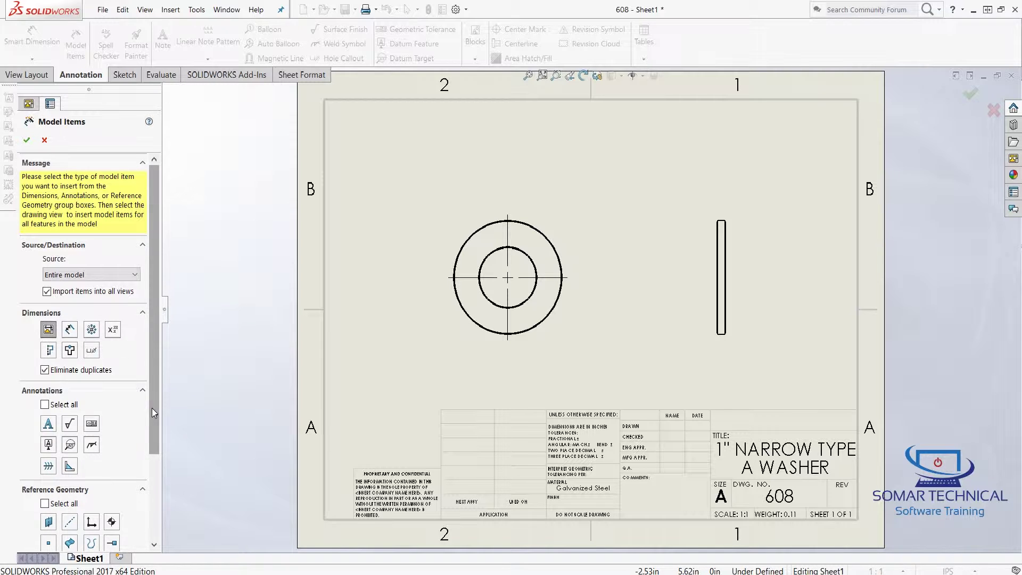
pyautogui.moveTo(151, 408); pyautogui.dragTo(171, 506)
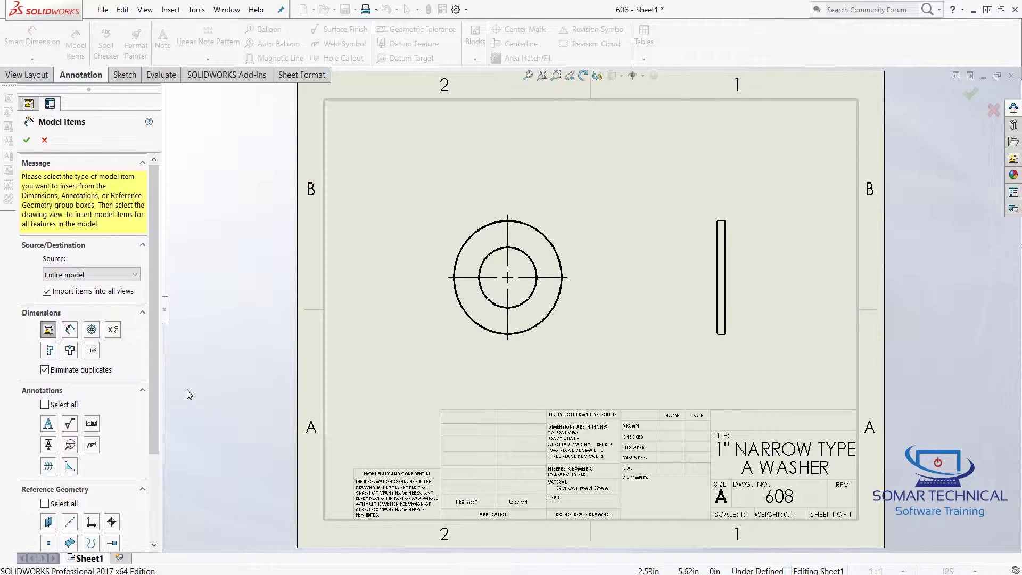
pyautogui.click(28, 141)
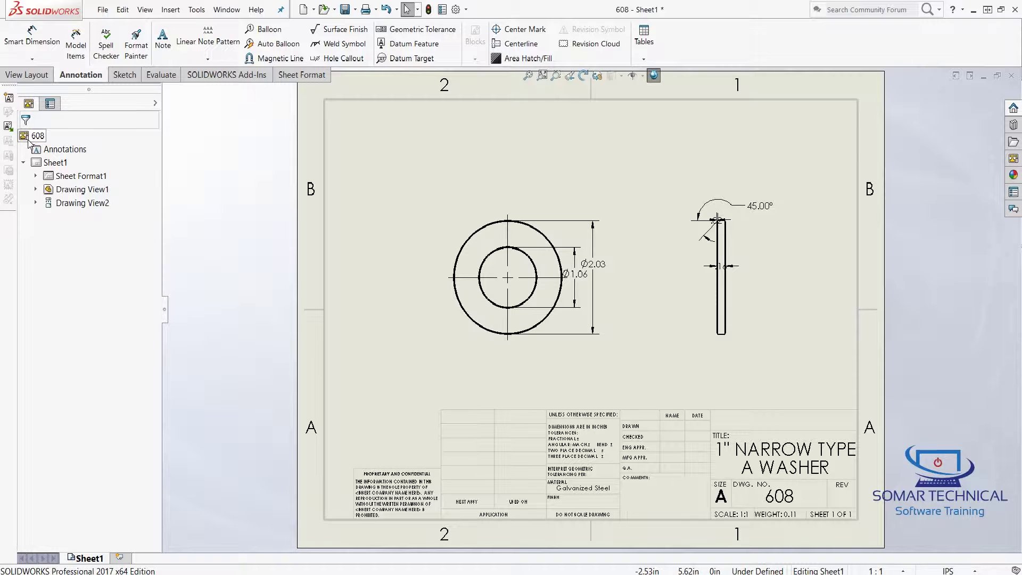
# Step: Move the outer and inner diameter dimensions farther out from the circular view so they are clearly spaced
pyautogui.scroll(-3, 637, 305)
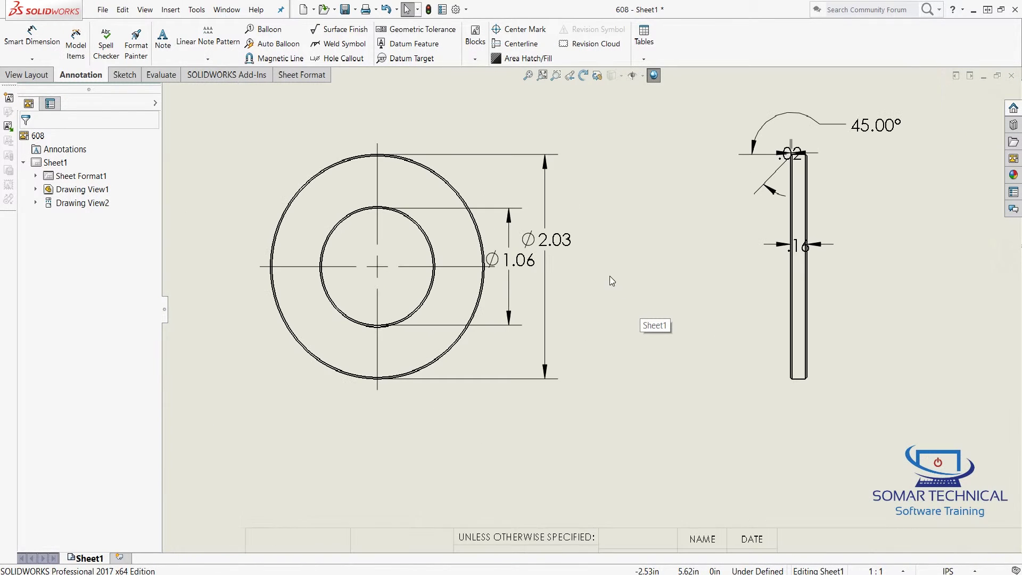
pyautogui.moveTo(562, 241); pyautogui.dragTo(617, 232)
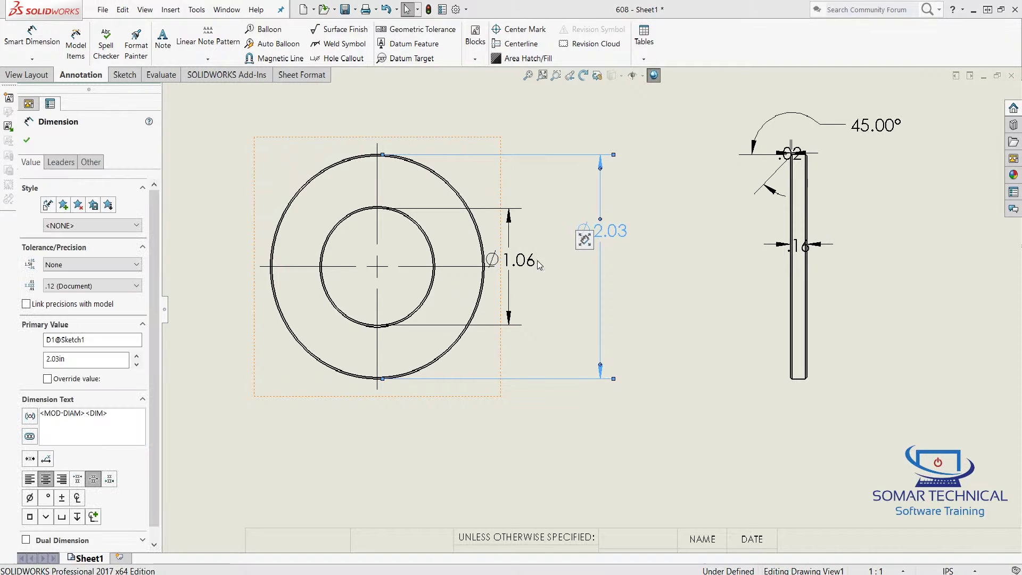
pyautogui.moveTo(539, 265); pyautogui.dragTo(563, 263)
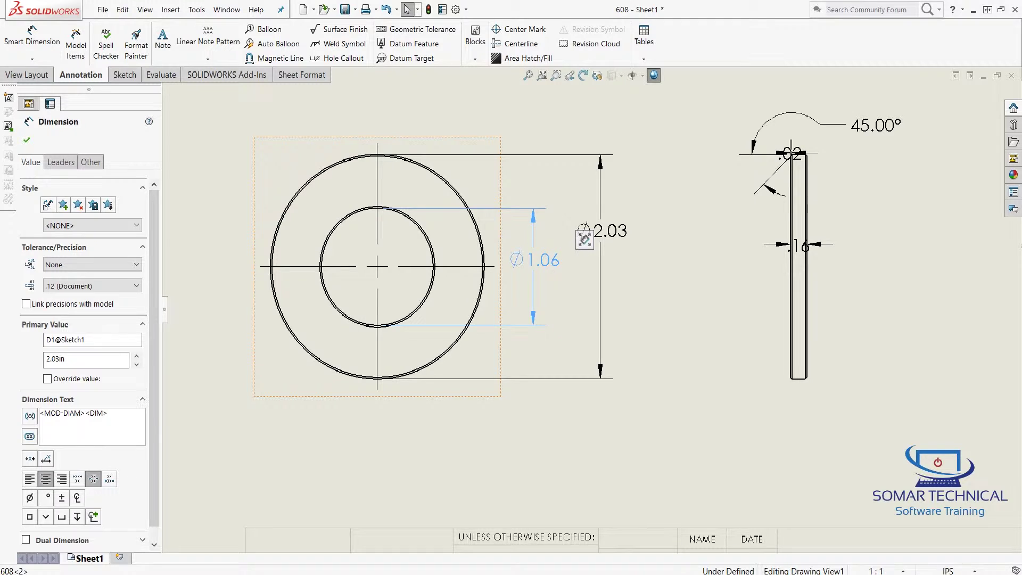
pyautogui.click(659, 272)
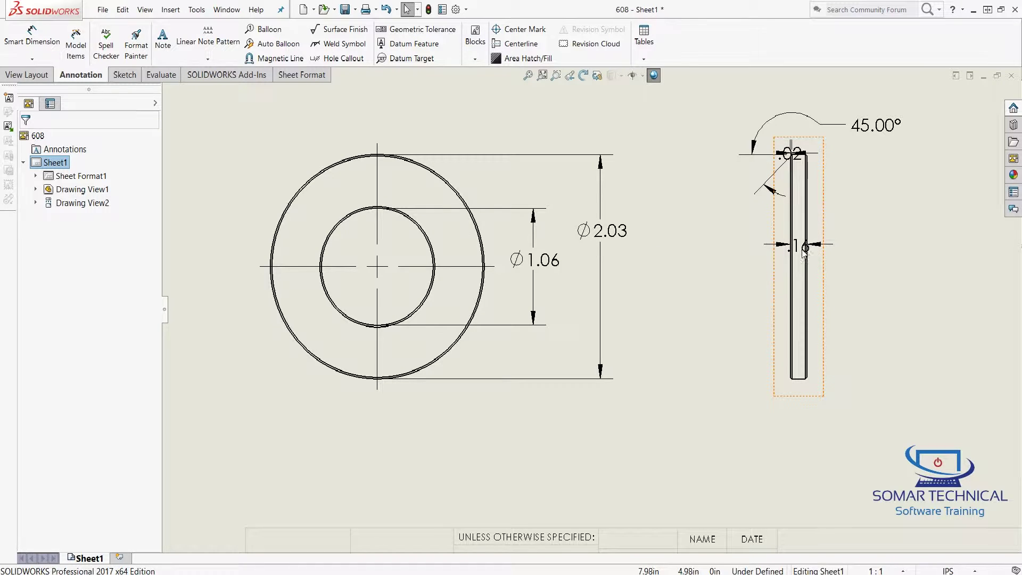
# Step: Rearrange the edge view's dimensions, with the thickness and chamfer distance above the view and the chamfer angle to its left
pyautogui.moveTo(824, 245)
pyautogui.mouseDown()
pyautogui.moveTo(774, 103)
pyautogui.moveTo(729, 98)
pyautogui.mouseUp()
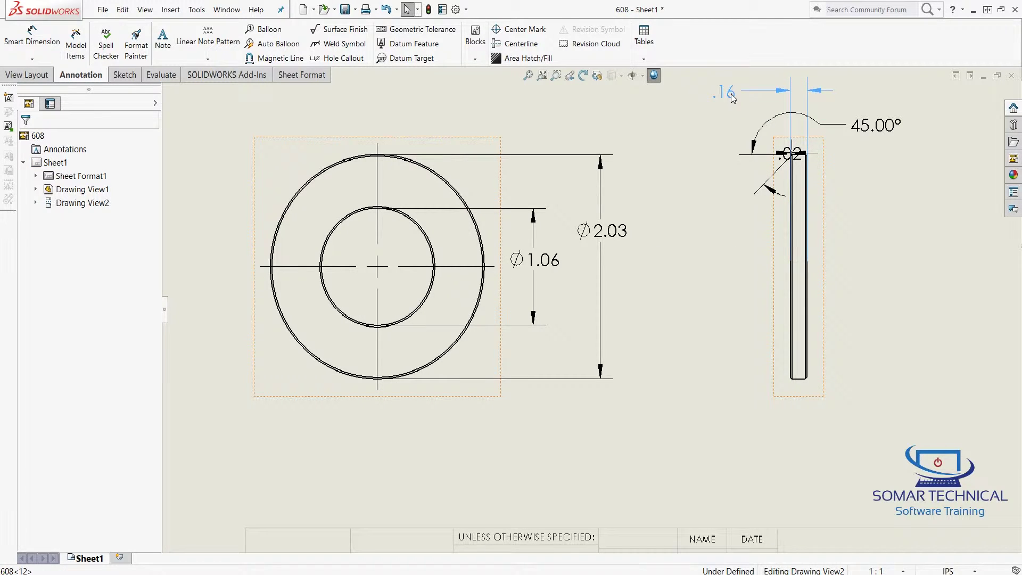
pyautogui.click(734, 190)
pyautogui.moveTo(883, 130)
pyautogui.mouseDown()
pyautogui.moveTo(728, 157)
pyautogui.moveTo(742, 175)
pyautogui.moveTo(731, 181)
pyautogui.moveTo(729, 130)
pyautogui.mouseUp()
pyautogui.click(892, 187)
pyautogui.scroll(-2, 871, 115)
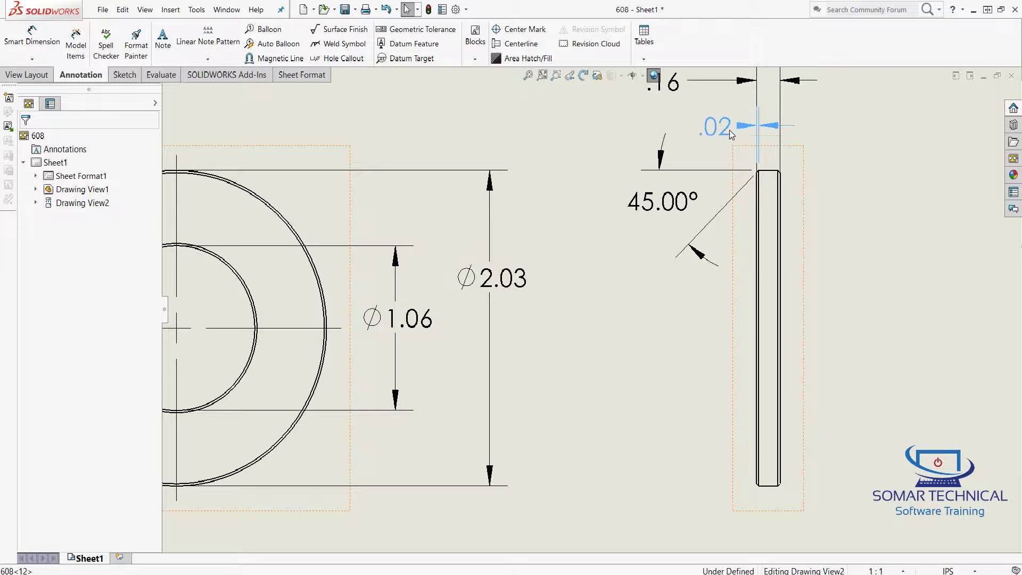
pyautogui.click(927, 194)
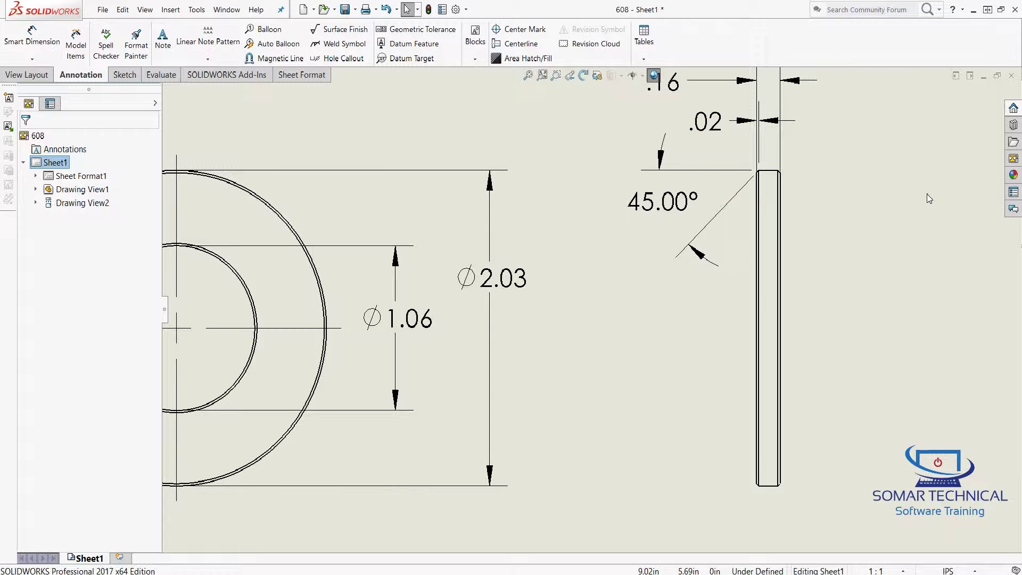
pyautogui.click(542, 75)
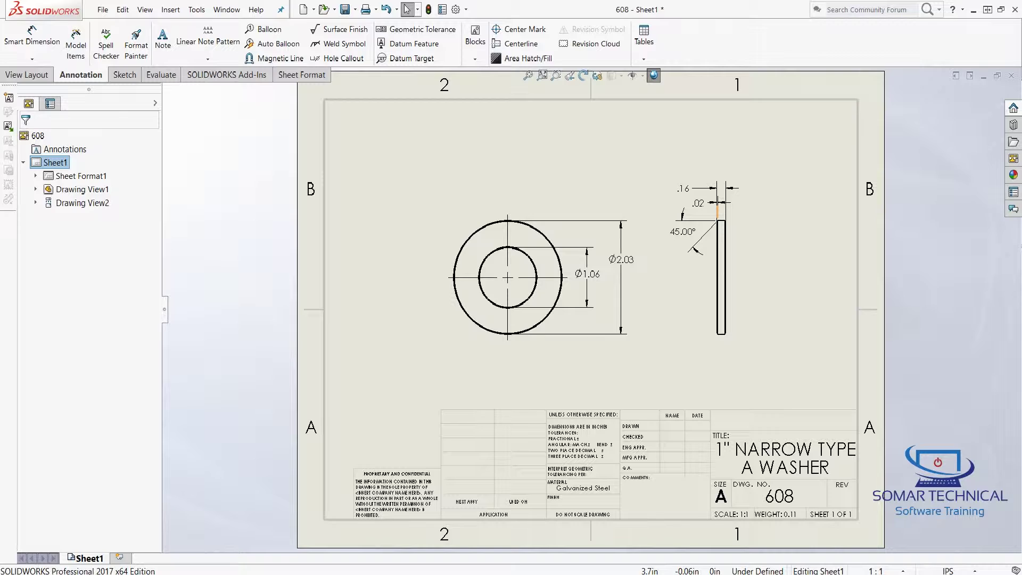
# Step: Check the chamfer callout in the reference PDF and hide the edge view's separate chamfer distance and angle dimensions
pyautogui.click(632, 574)
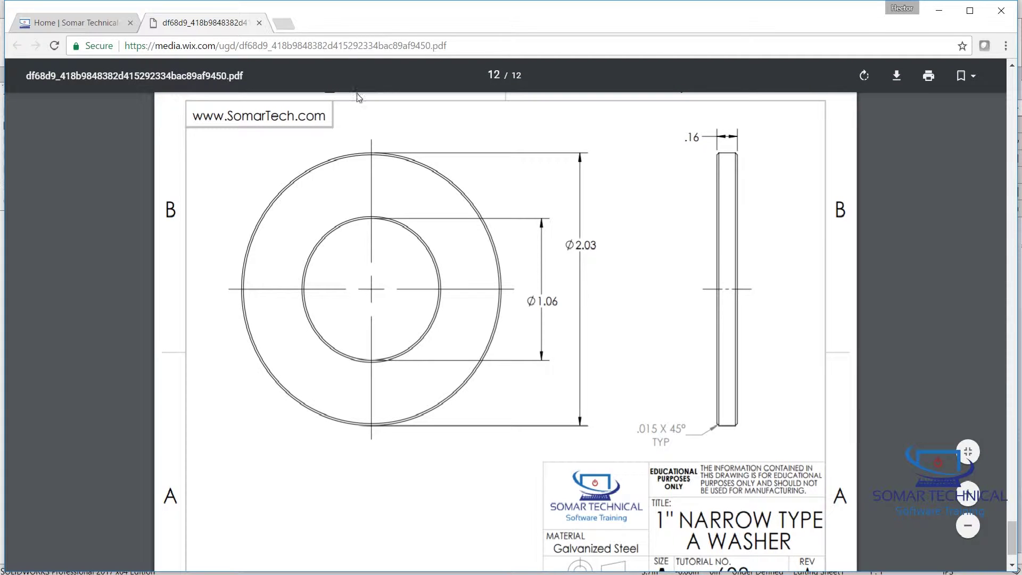
pyautogui.click(941, 11)
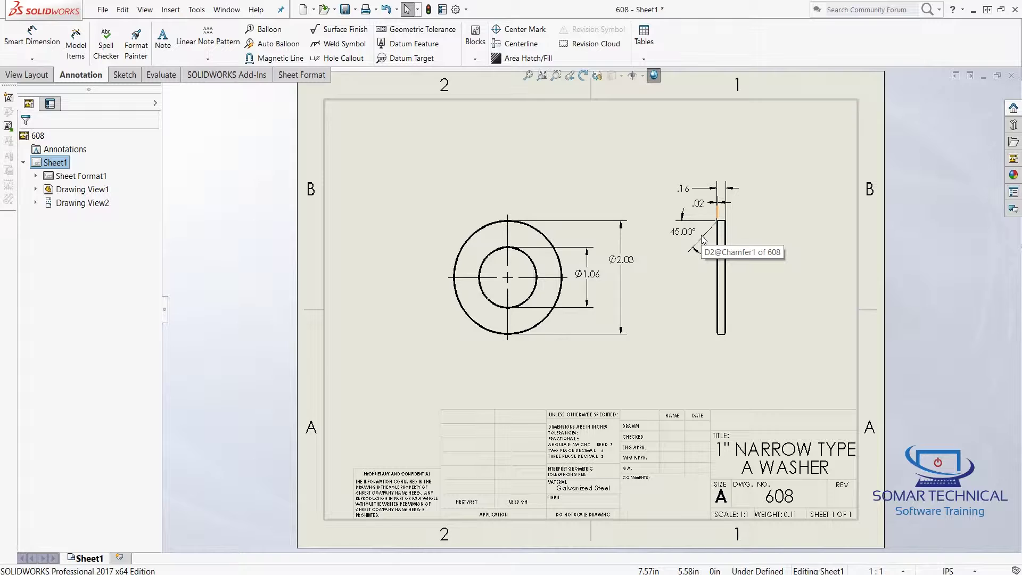
pyautogui.scroll(-5, 702, 240)
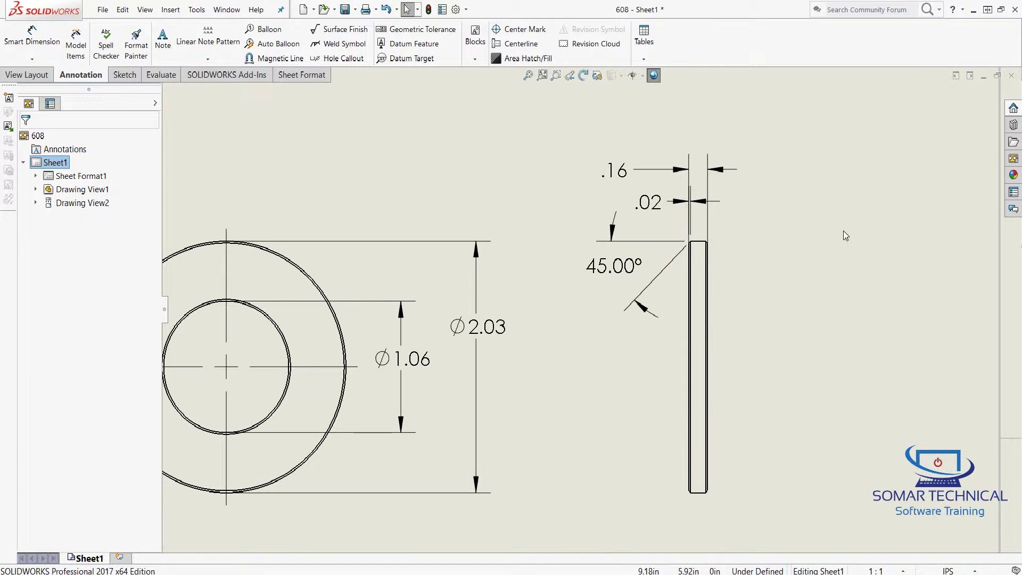
pyautogui.rightClick(655, 212)
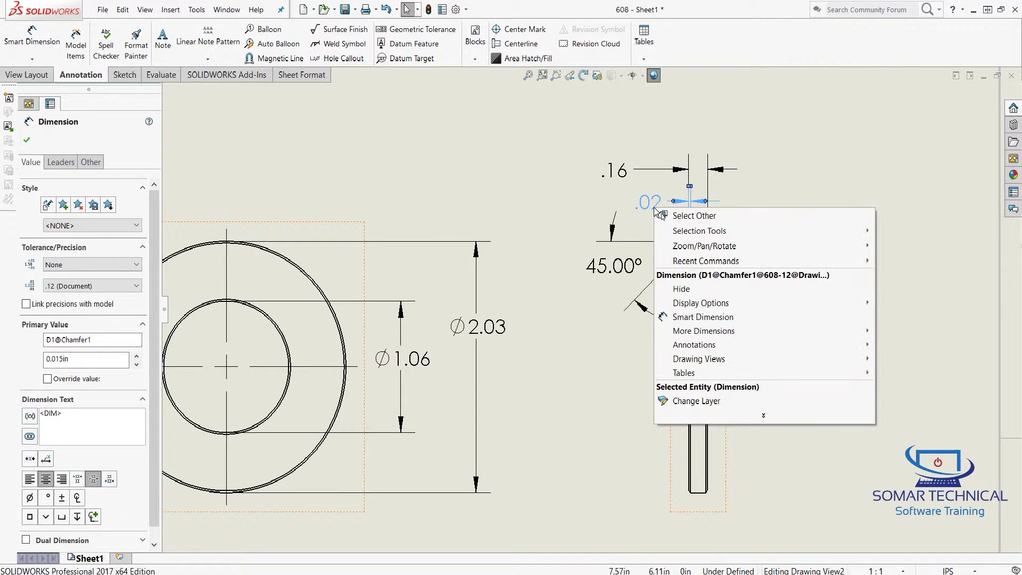
pyautogui.click(684, 290)
pyautogui.rightClick(623, 270)
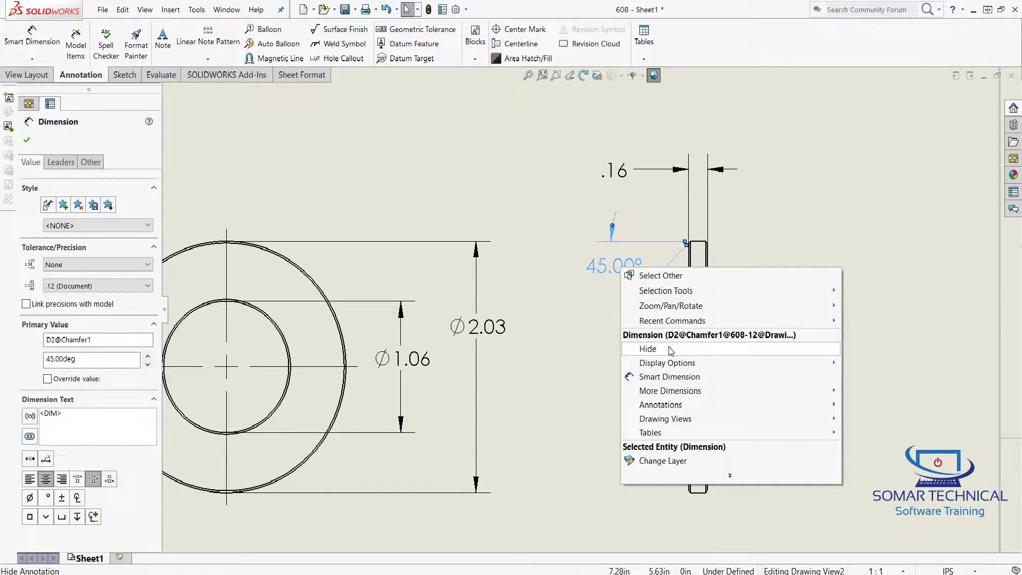
pyautogui.click(669, 349)
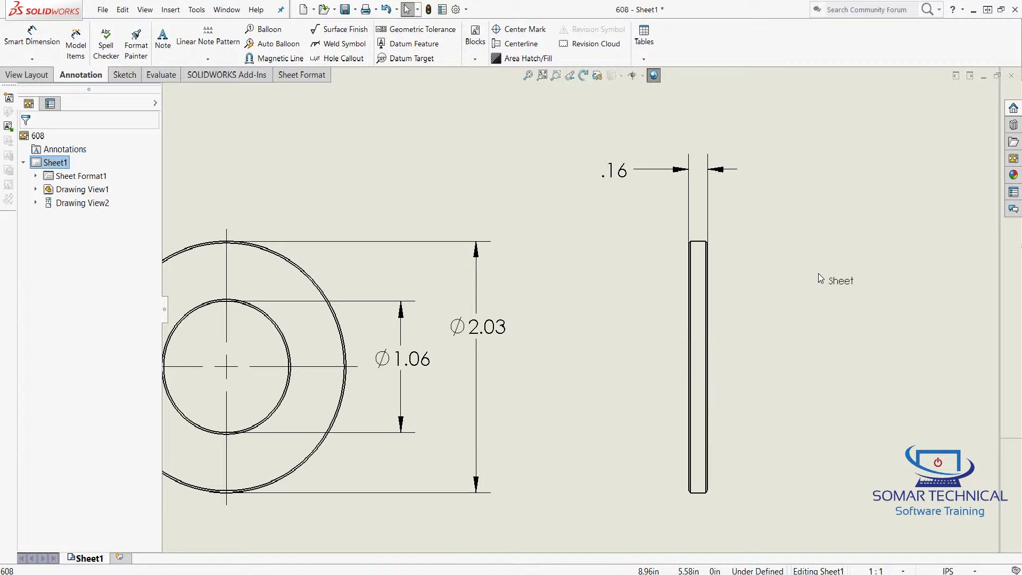
# Step: Add a chamfer dimension to the edge view's lower-left chamfer, referenced to the bottom edge, with its text below and left of the view
pyautogui.press('f')
pyautogui.scroll(-8, 644, 420)
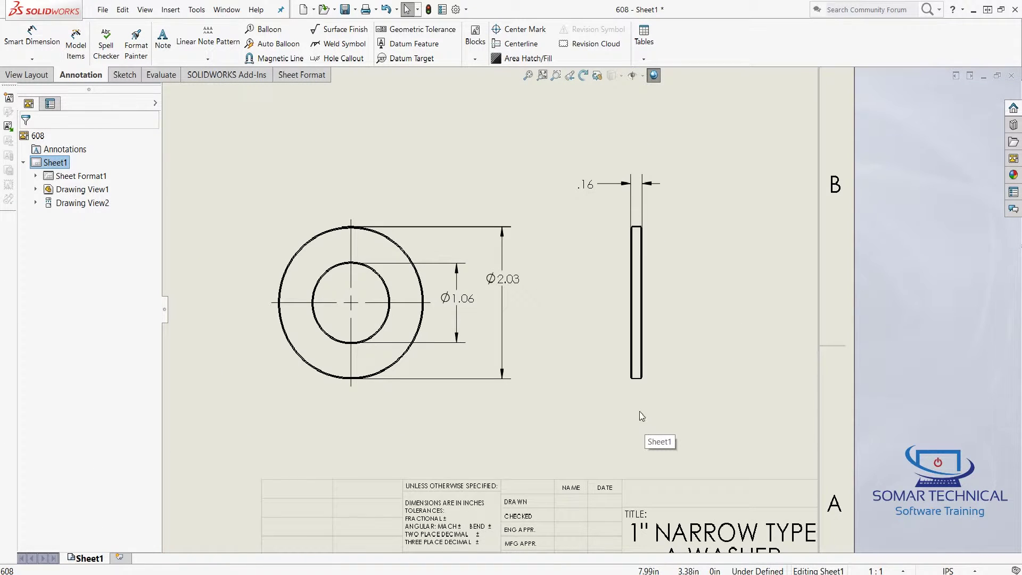
pyautogui.scroll(-4, 614, 328)
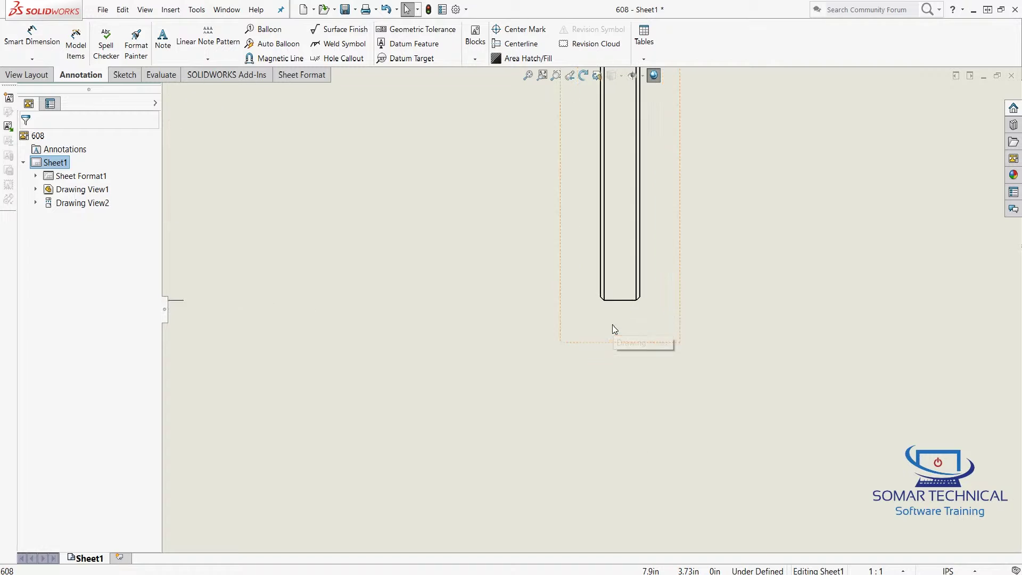
pyautogui.scroll(-4, 605, 308)
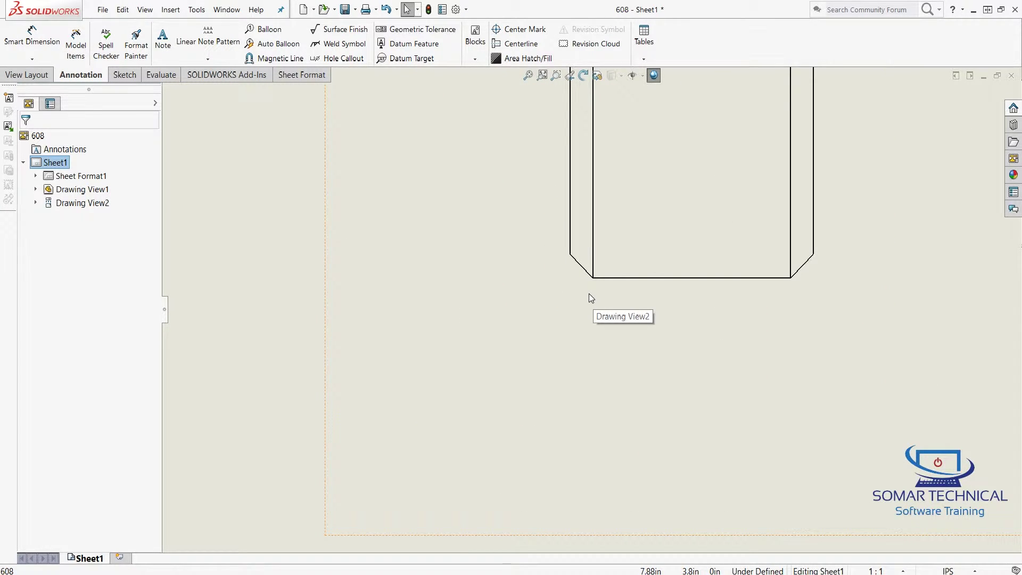
pyautogui.click(32, 60)
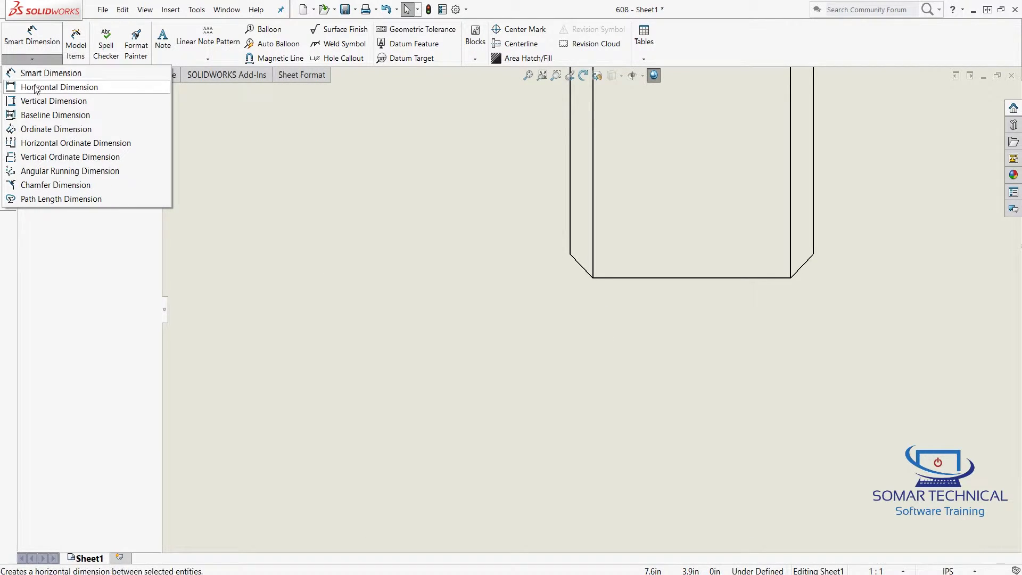
pyautogui.click(56, 184)
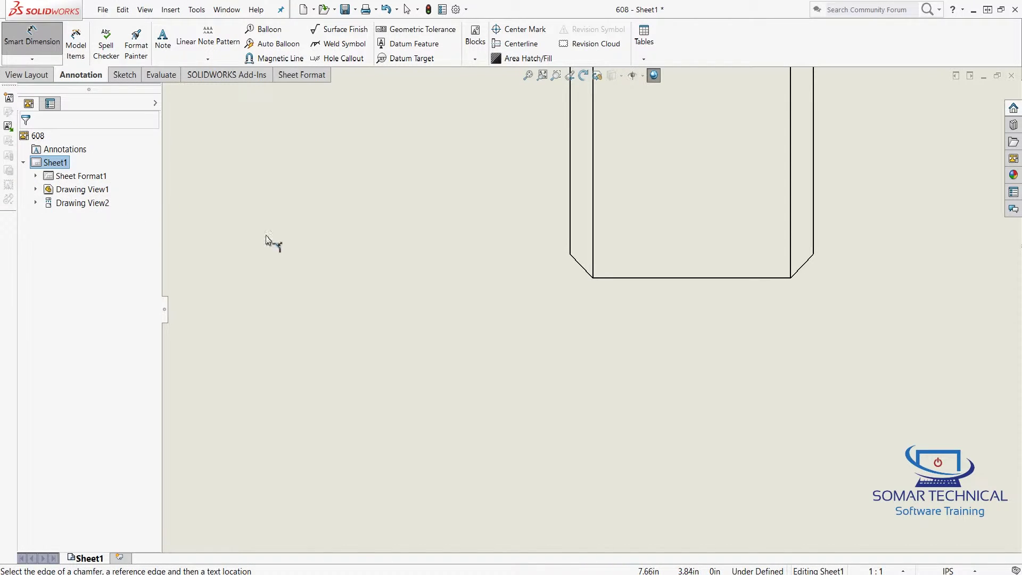
pyautogui.click(577, 262)
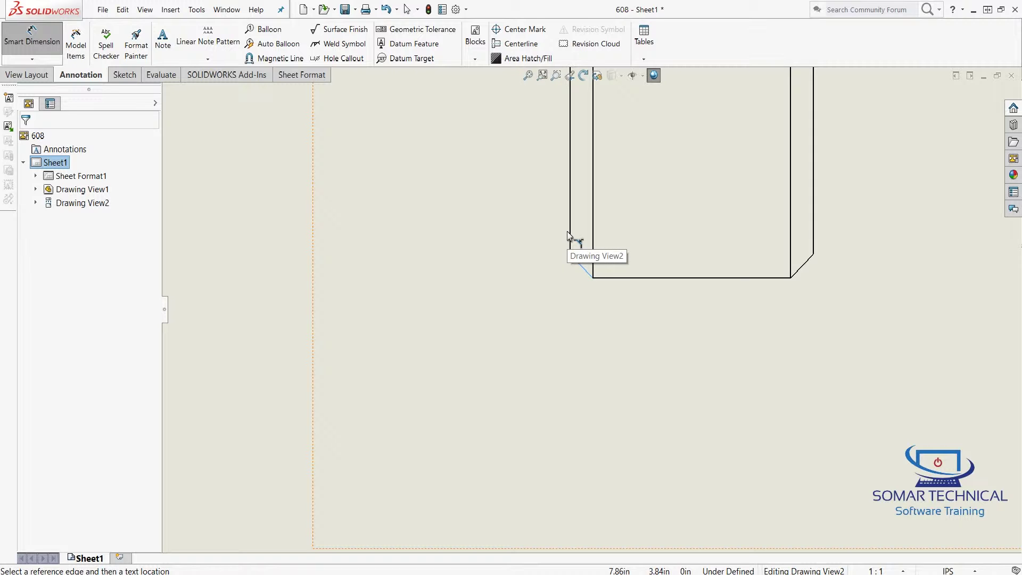
pyautogui.click(617, 278)
pyautogui.scroll(5, 517, 309)
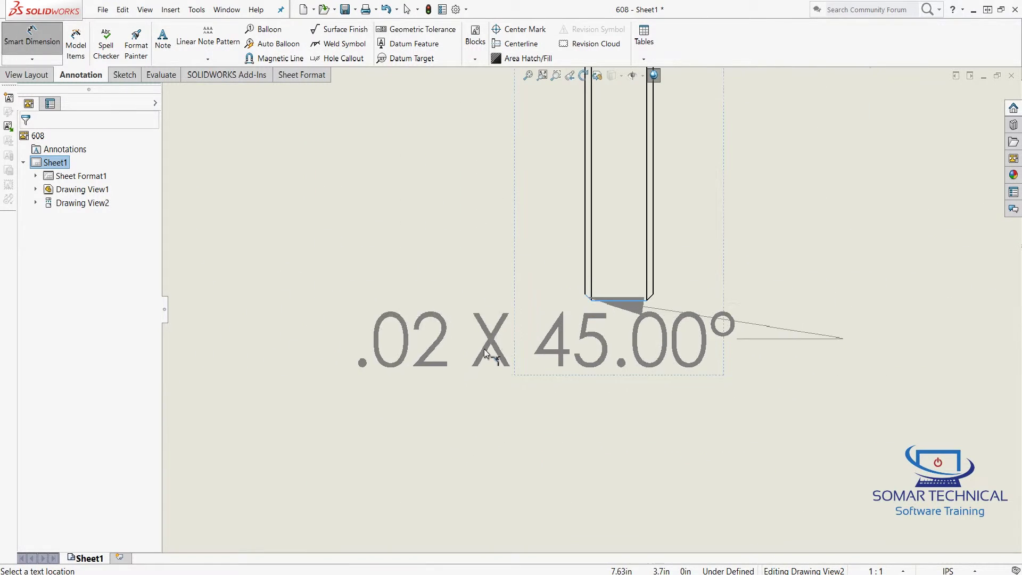
pyautogui.scroll(5, 469, 354)
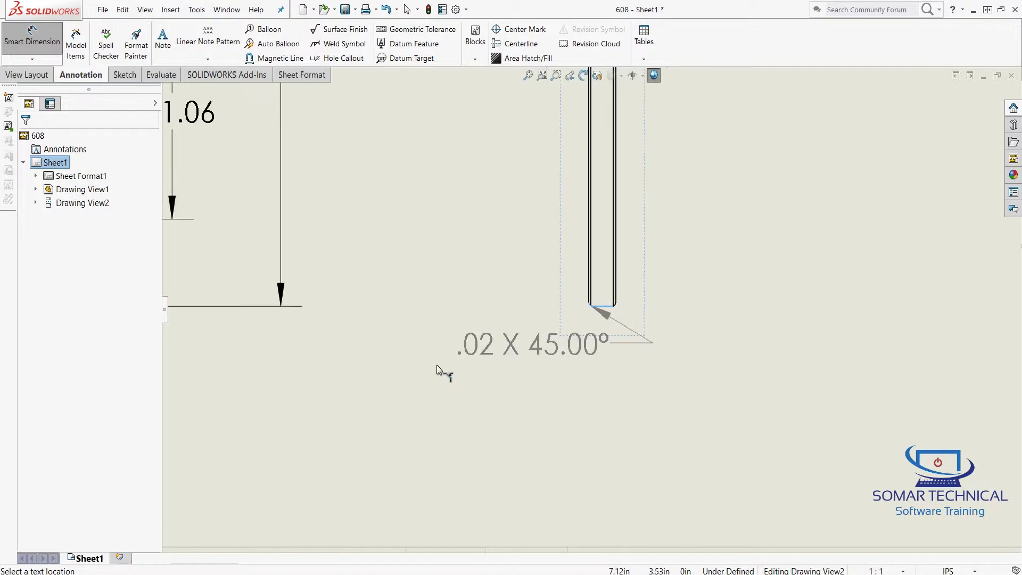
pyautogui.click(334, 375)
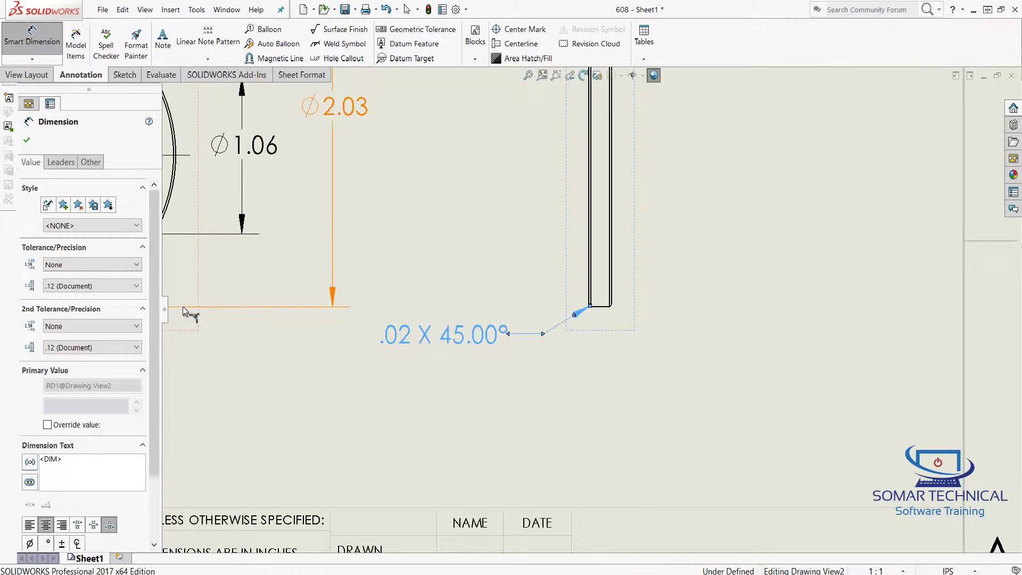
# Step: Set the chamfer callout's distance precision to .123 and its angle precision to None, and shift the callout slightly closer to the edge view
pyautogui.click(113, 286)
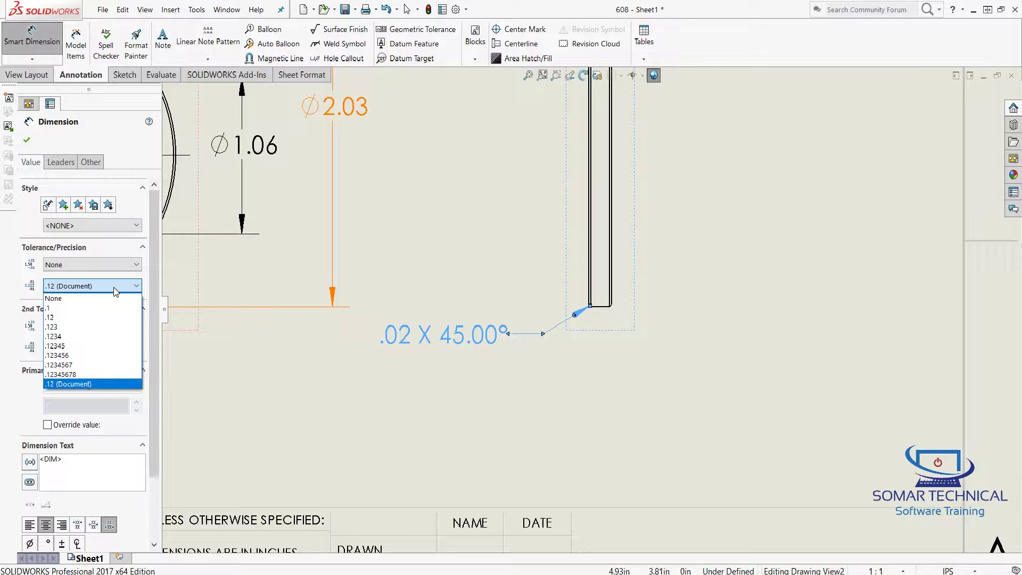
pyautogui.click(113, 327)
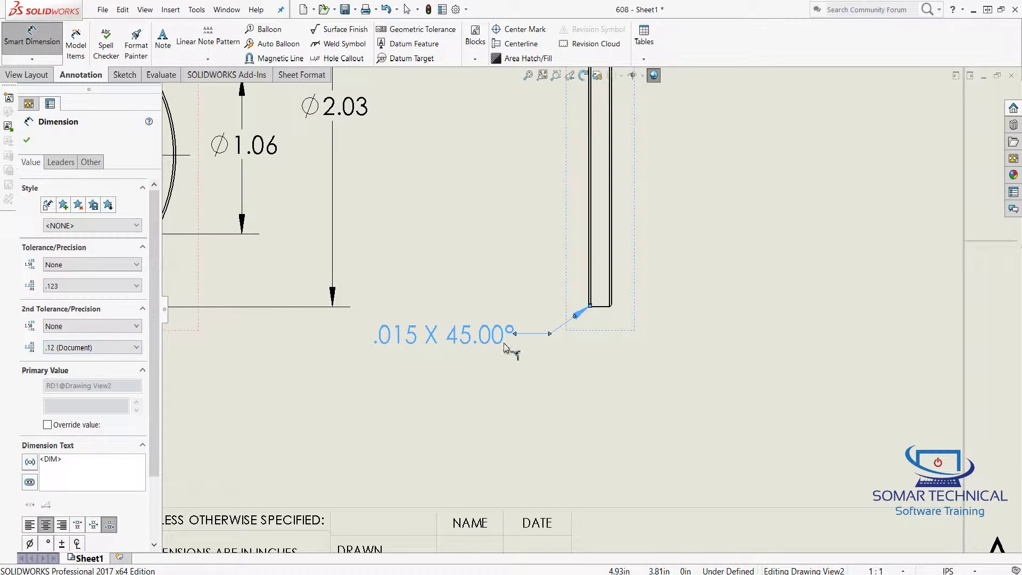
pyautogui.click(91, 350)
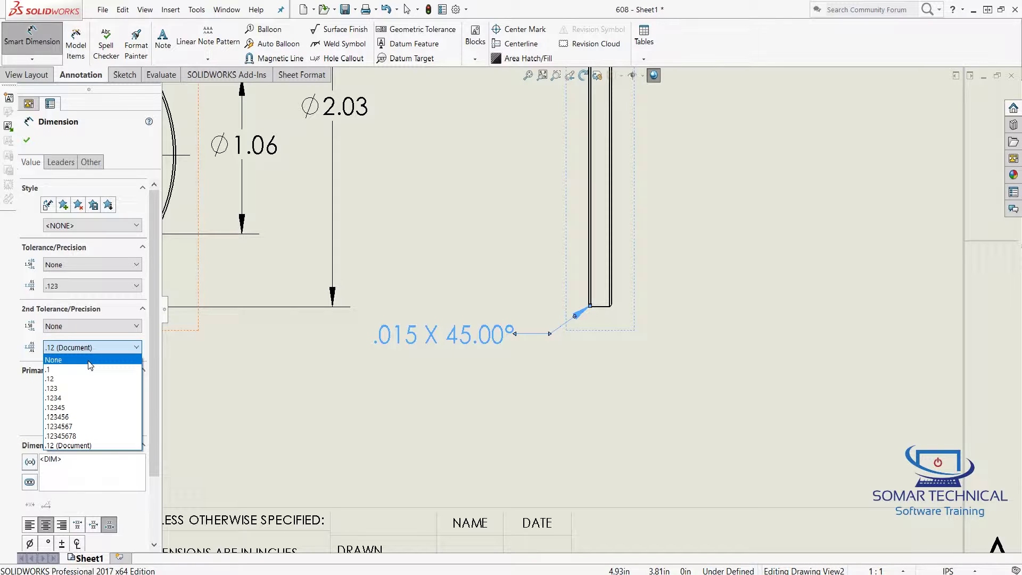
pyautogui.click(88, 360)
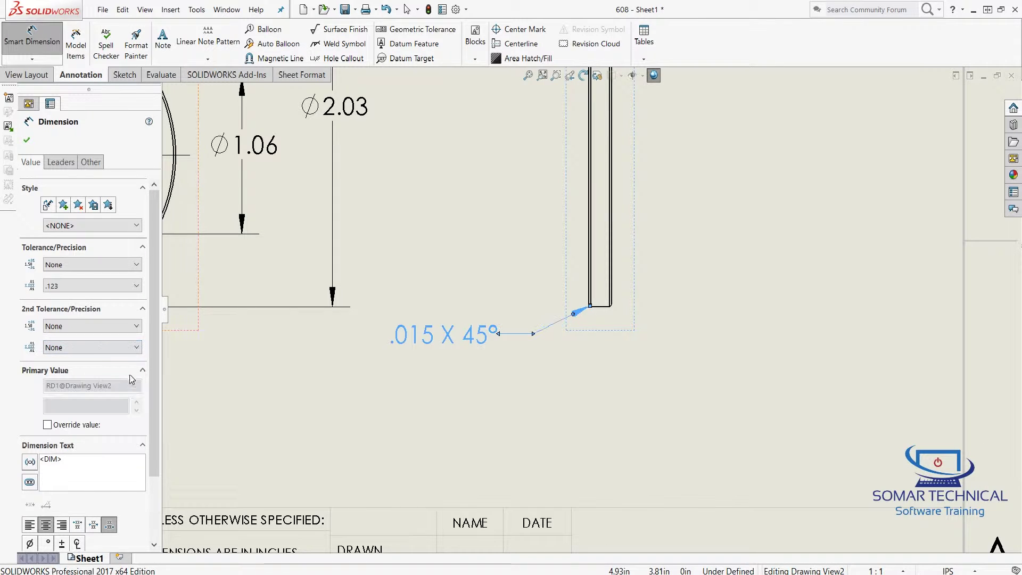
pyautogui.click(26, 141)
pyautogui.moveTo(471, 334); pyautogui.dragTo(494, 341)
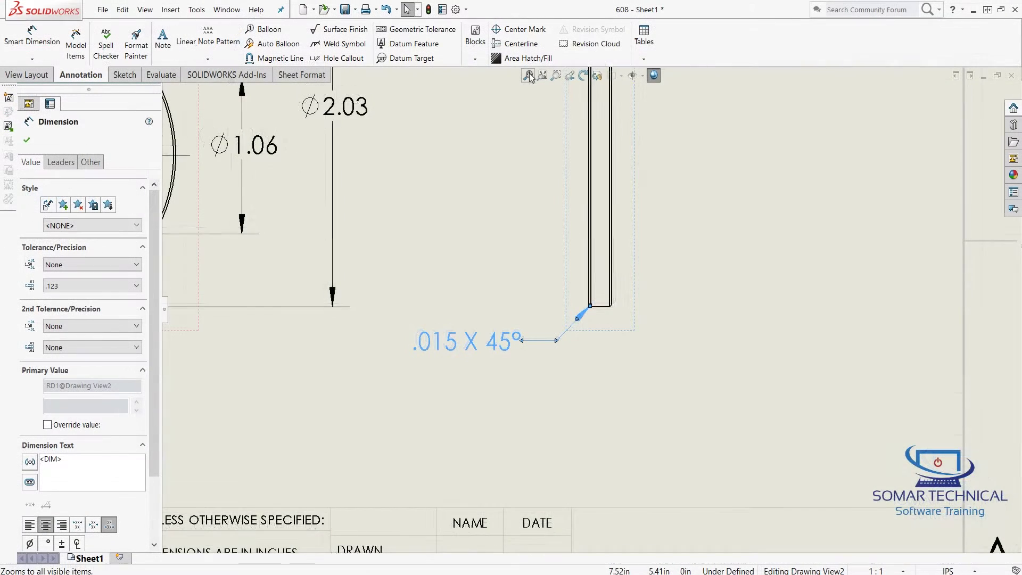
pyautogui.click(528, 75)
pyautogui.click(776, 295)
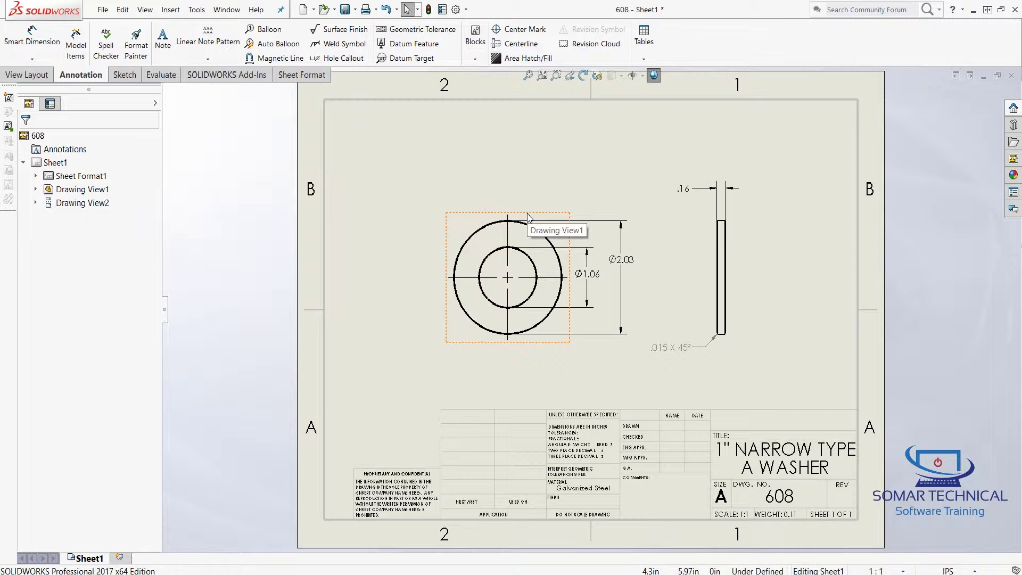
# Step: Move the circular view up and to the left on the sheet, and set the sheet scale to 2:1
pyautogui.moveTo(527, 216)
pyautogui.mouseDown()
pyautogui.moveTo(505, 206)
pyautogui.moveTo(519, 189)
pyautogui.moveTo(508, 198)
pyautogui.mouseUp()
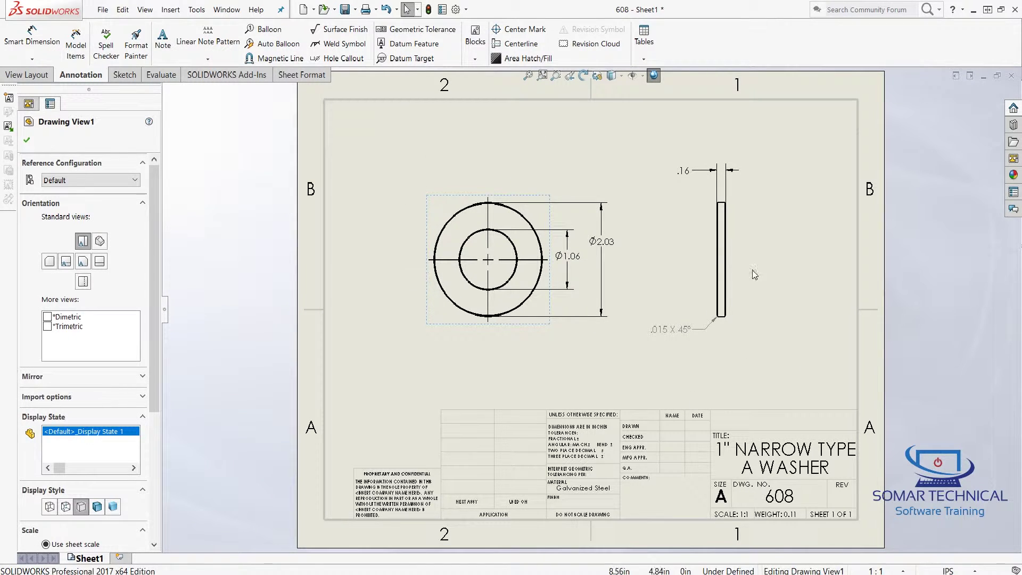
pyautogui.click(385, 140)
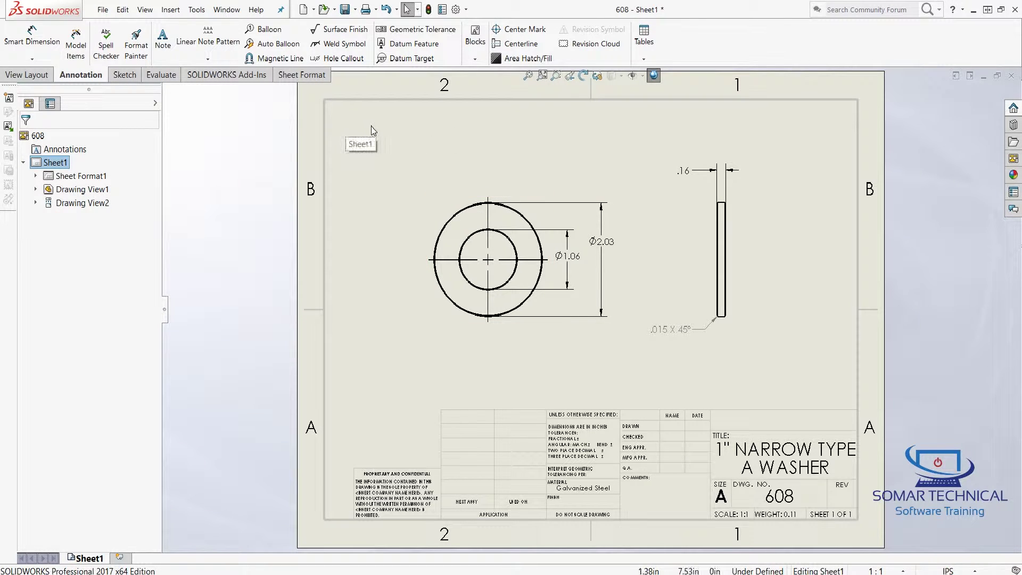
pyautogui.rightClick(373, 130)
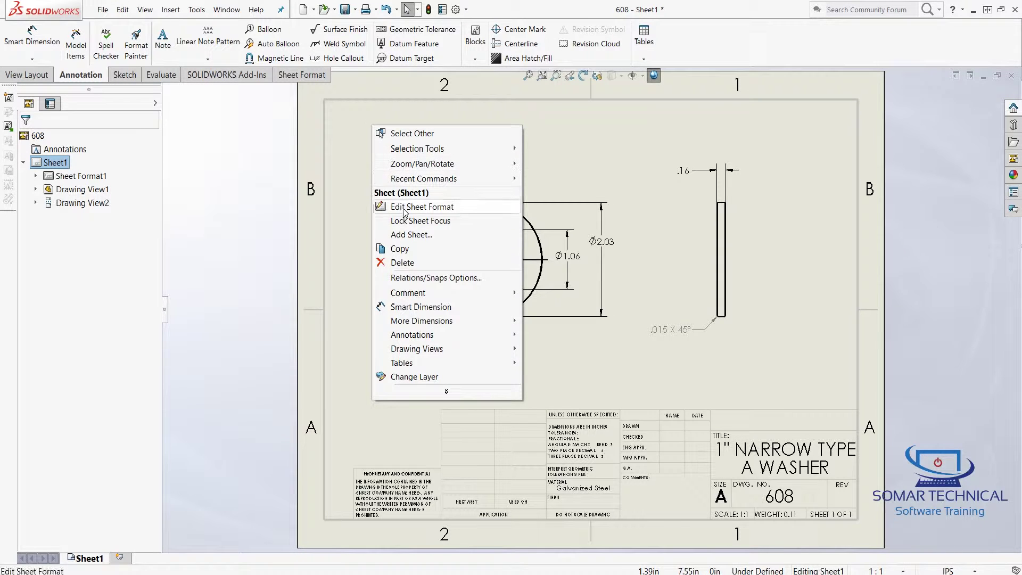
pyautogui.click(453, 392)
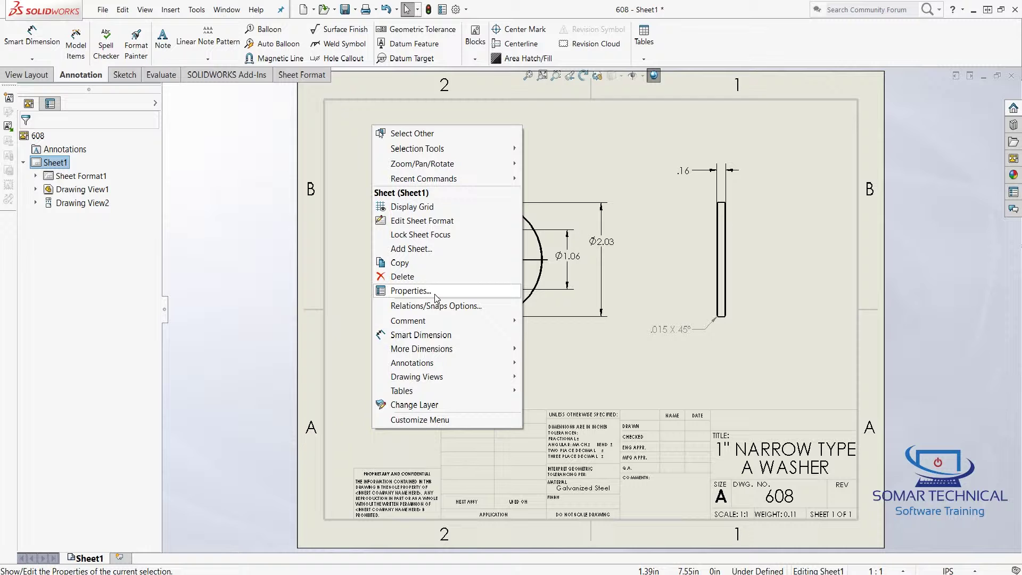
pyautogui.click(411, 291)
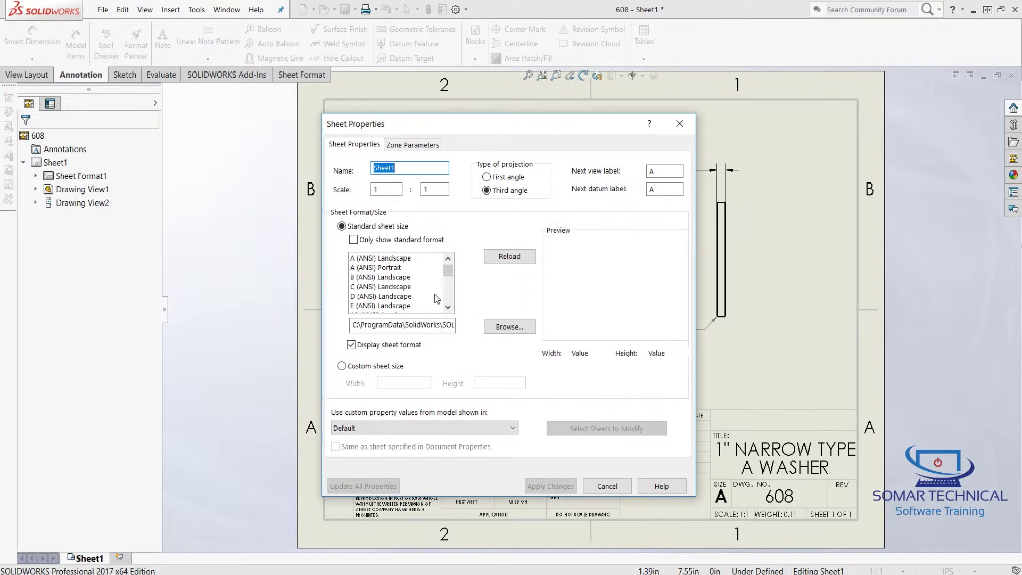
pyautogui.doubleClick(388, 189)
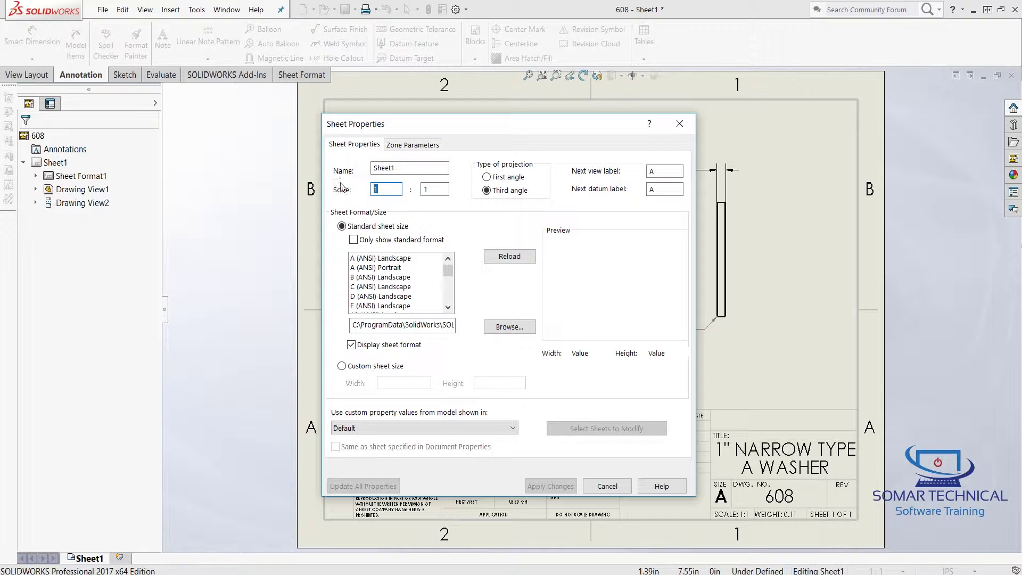
pyautogui.write('2')
pyautogui.press('Return')
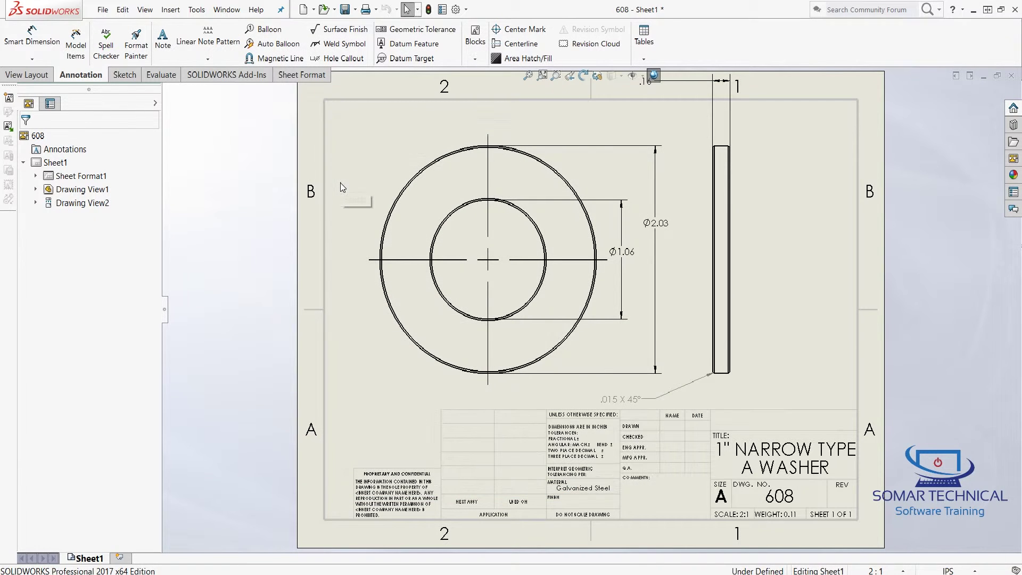
# Step: Space the enlarged views farther apart and pull the chamfer callout and thickness dimension in close to the edge view
pyautogui.moveTo(737, 291); pyautogui.dragTo(782, 298)
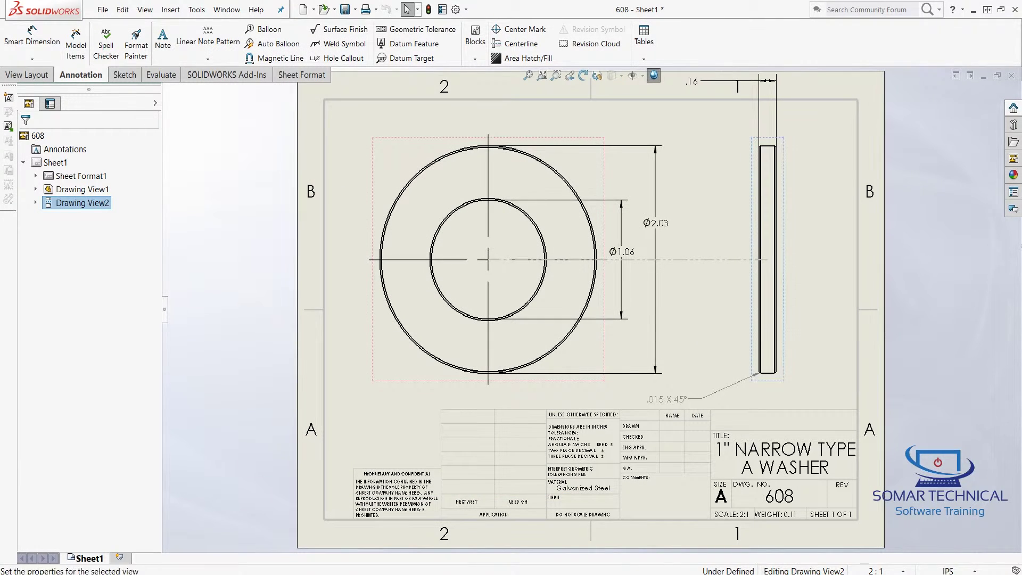
pyautogui.moveTo(605, 347); pyautogui.dragTo(589, 349)
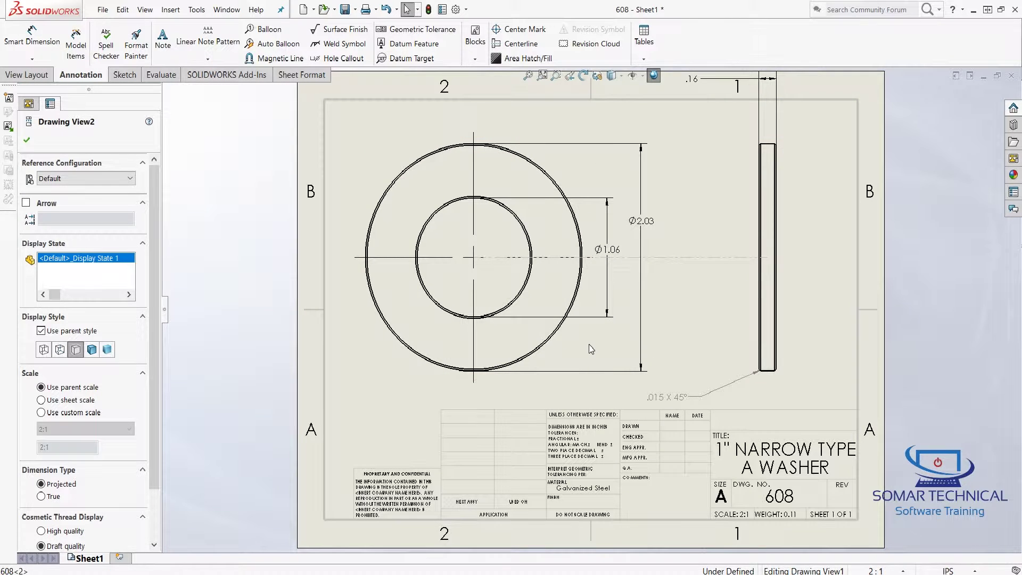
pyautogui.moveTo(680, 392); pyautogui.dragTo(720, 376)
pyautogui.click(815, 365)
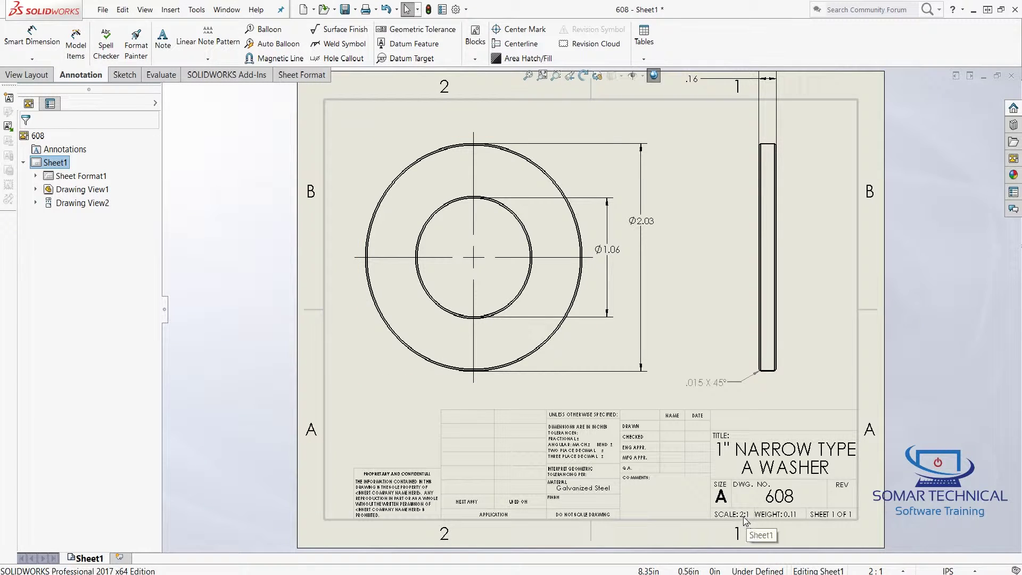
pyautogui.moveTo(697, 81)
pyautogui.mouseDown()
pyautogui.moveTo(711, 130)
pyautogui.moveTo(741, 136)
pyautogui.mouseUp()
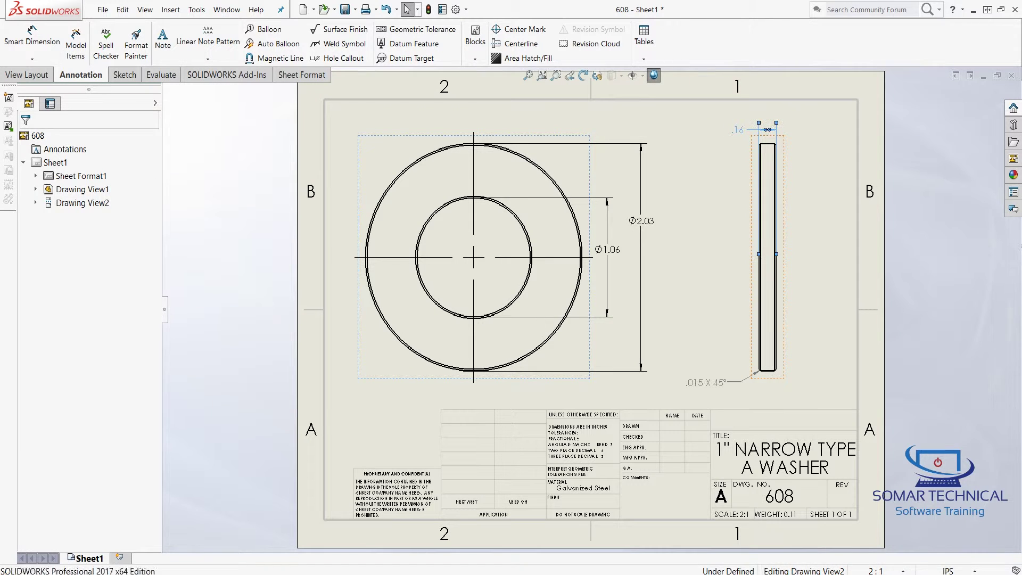
pyautogui.click(833, 154)
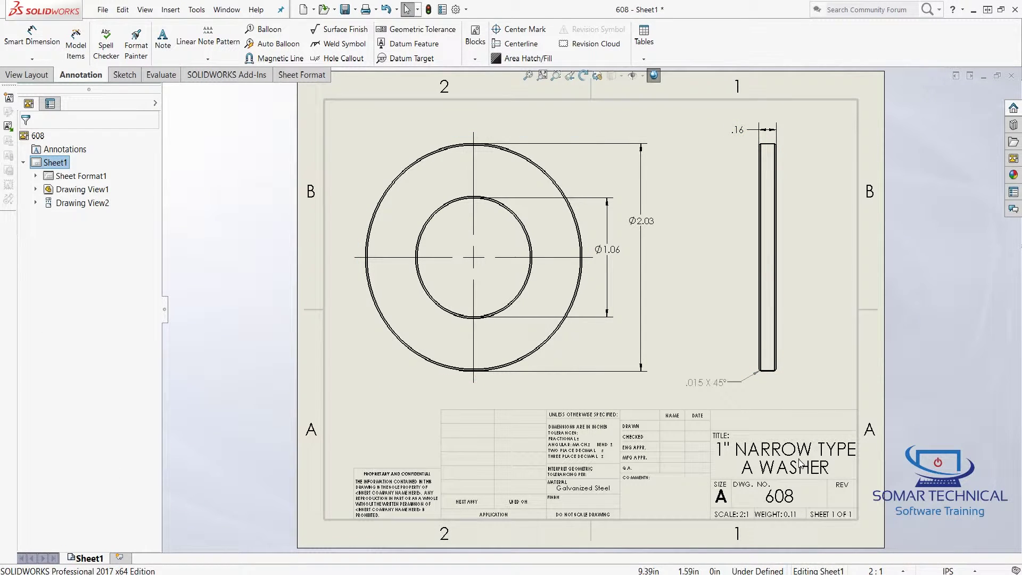
# Step: Examine the title block's filled-in fields, including title, material, drawing number, scale and weight
pyautogui.scroll(-2, 820, 487)
pyautogui.scroll(-2, 796, 477)
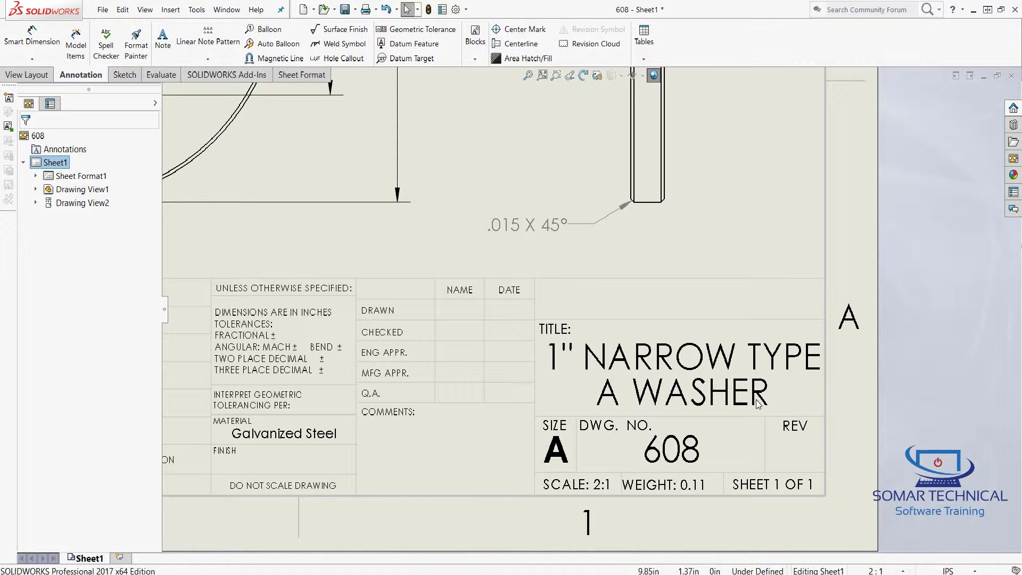
pyautogui.scroll(3, 668, 363)
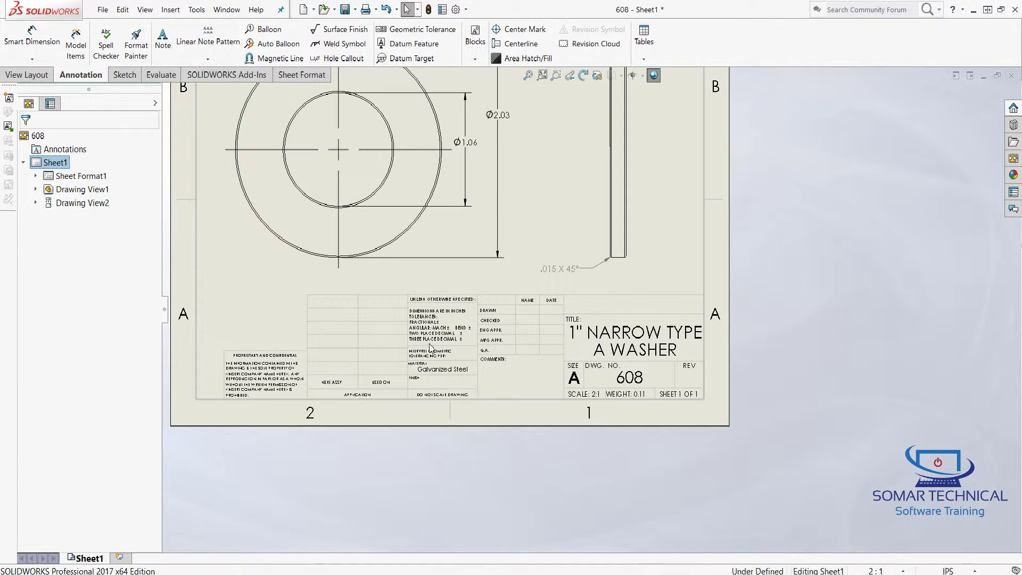
# Step: Examine the title block's drawn, checked, approval, date and revision fields against the rest of the washer drawing
pyautogui.scroll(-2, 415, 372)
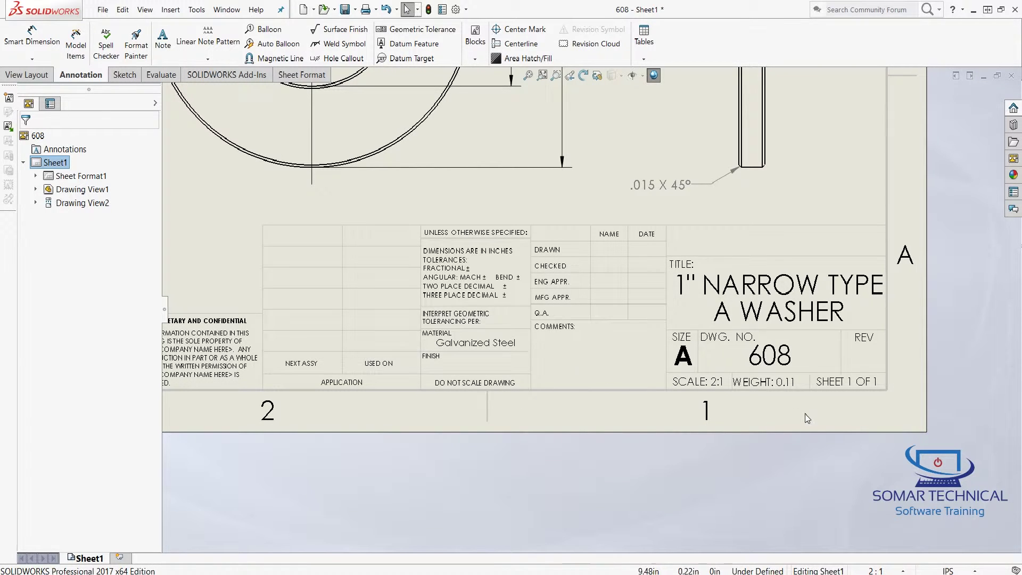
pyautogui.scroll(1, 786, 400)
pyautogui.scroll(-1, 786, 399)
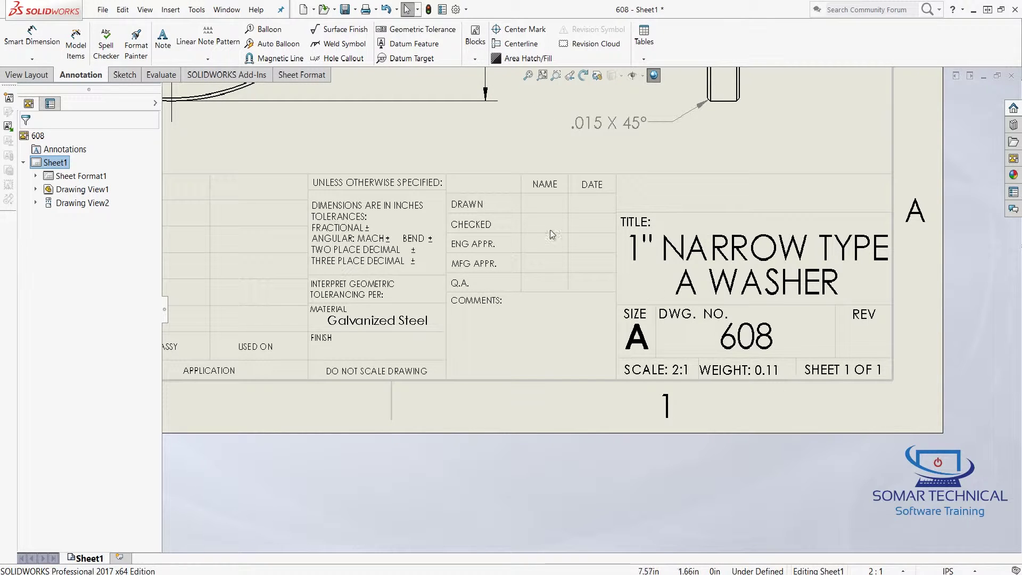
pyautogui.click(529, 76)
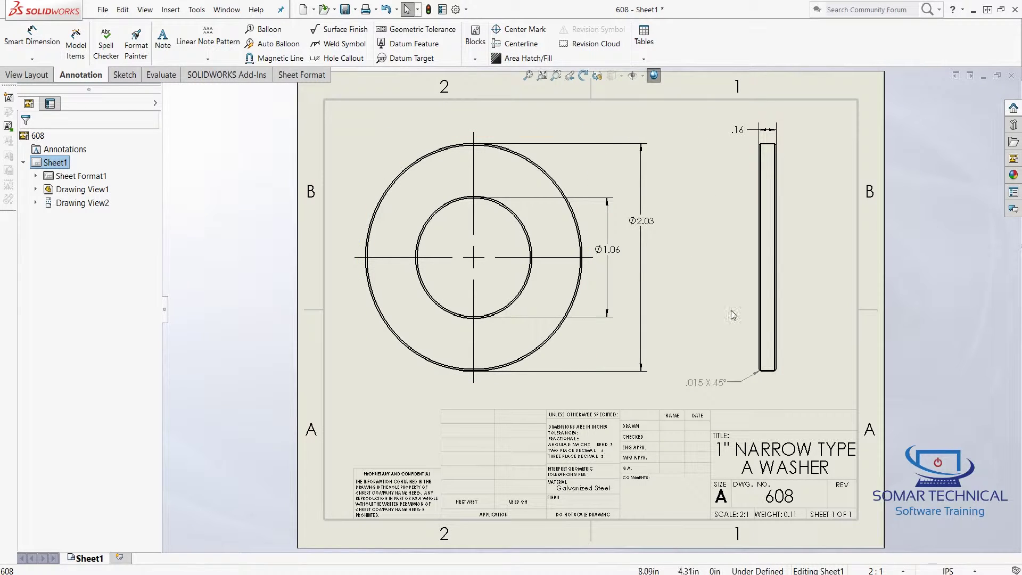
pyautogui.scroll(-4, 701, 448)
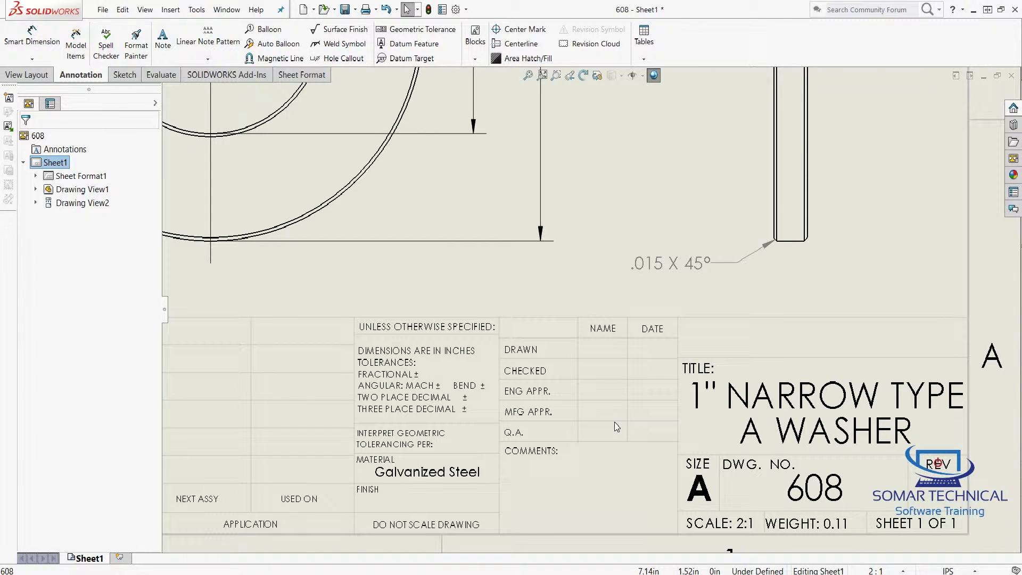
pyautogui.scroll(2, 656, 406)
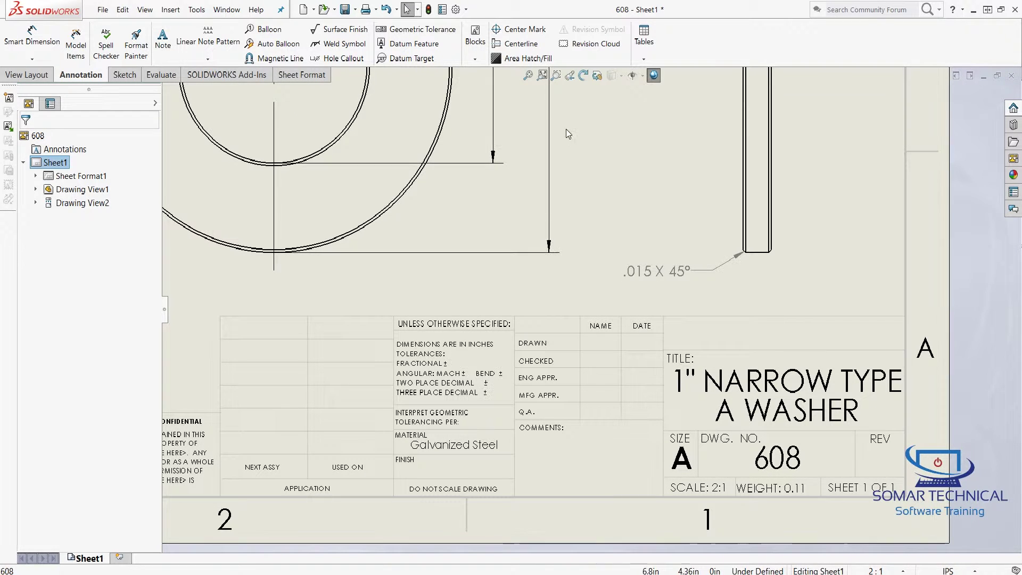
pyautogui.click(529, 76)
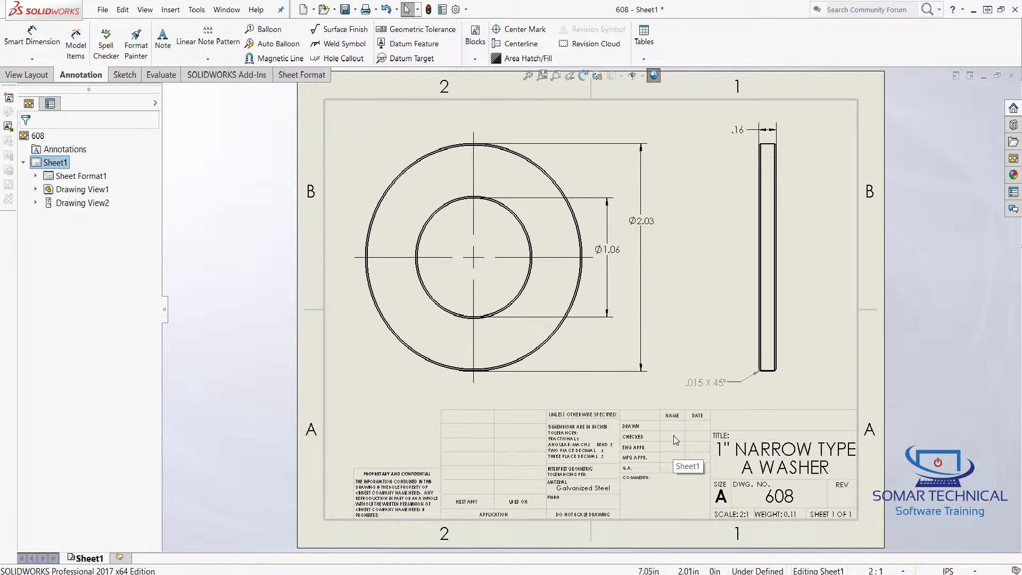
pyautogui.scroll(-1, 674, 426)
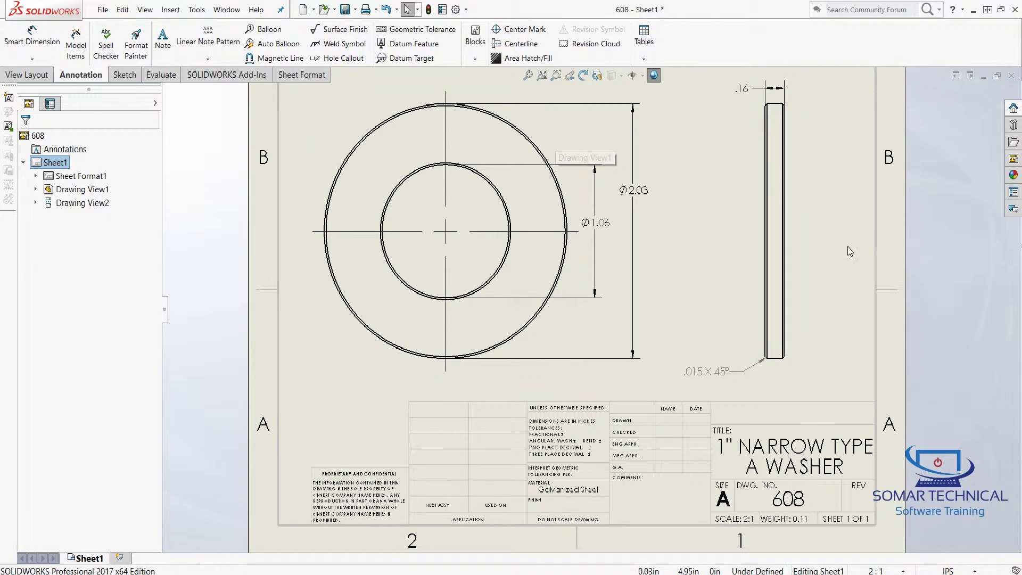
# Step: Add a DrawnBy text property to the drawing file's custom properties and enter the drafter's name
pyautogui.click(442, 11)
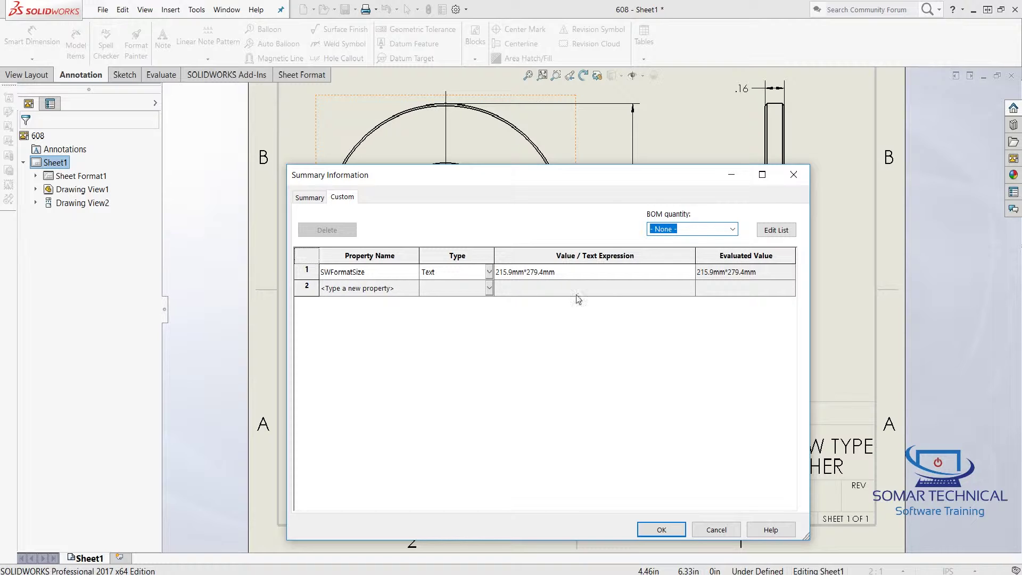
pyautogui.click(415, 292)
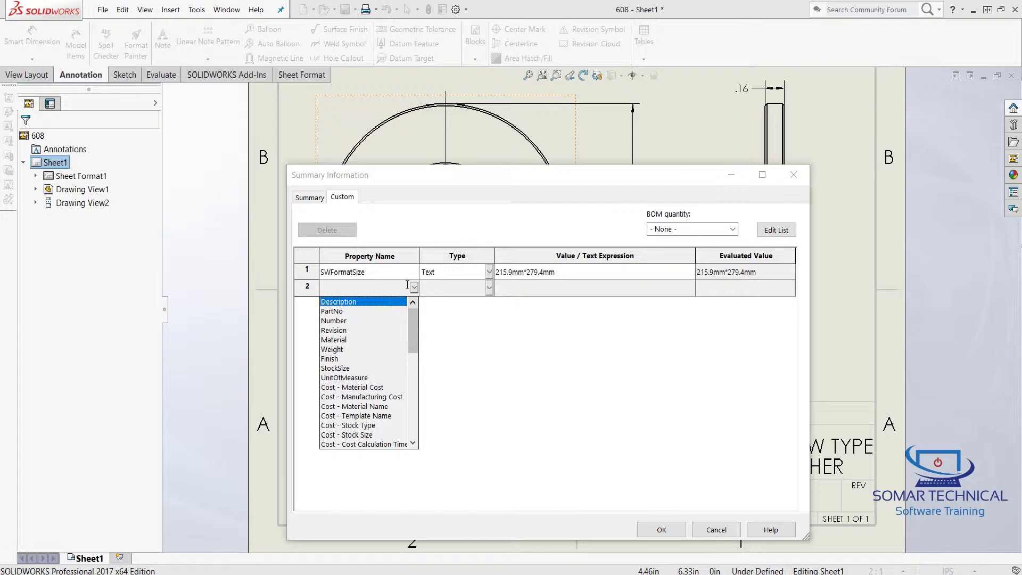
pyautogui.moveTo(415, 326); pyautogui.dragTo(413, 348)
pyautogui.click(350, 416)
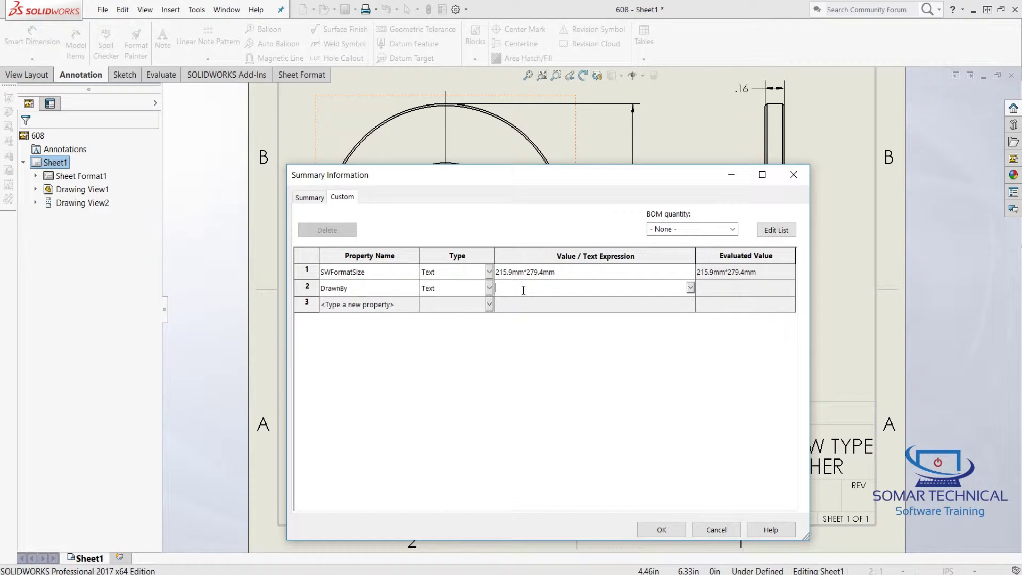
pyautogui.click(524, 290)
pyautogui.write('H RAMOS')
pyautogui.press('Return')
# Step: Add a DrawnDate custom property of type Date with the value 1/27/2017
pyautogui.click(416, 307)
pyautogui.click(415, 304)
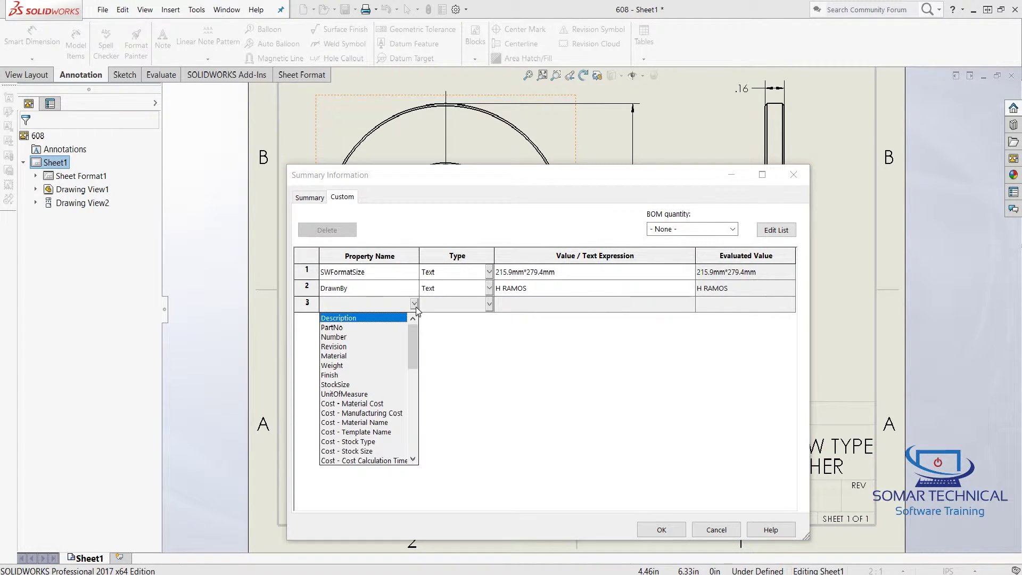
pyautogui.moveTo(413, 350); pyautogui.dragTo(413, 383)
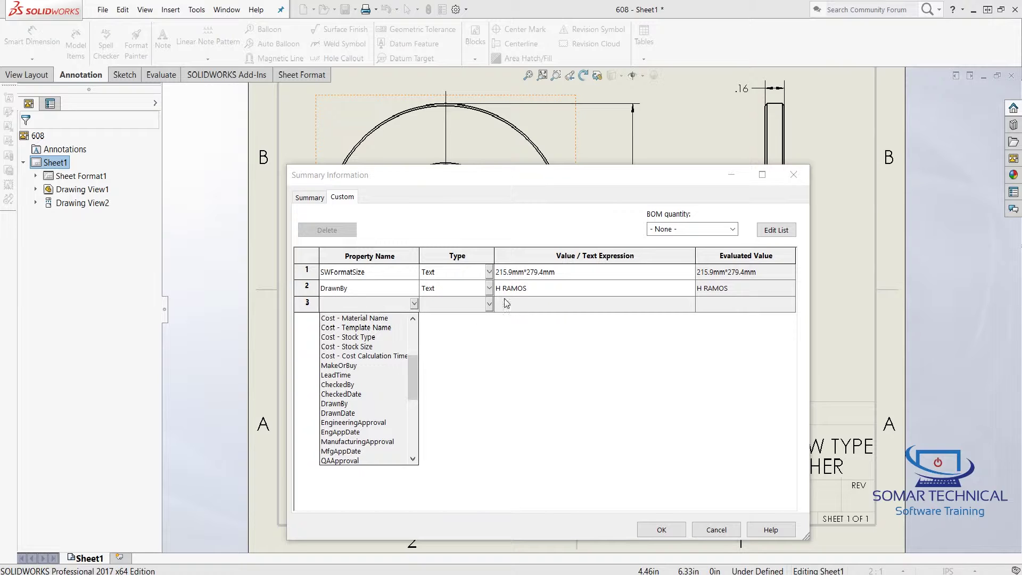
pyautogui.click(338, 413)
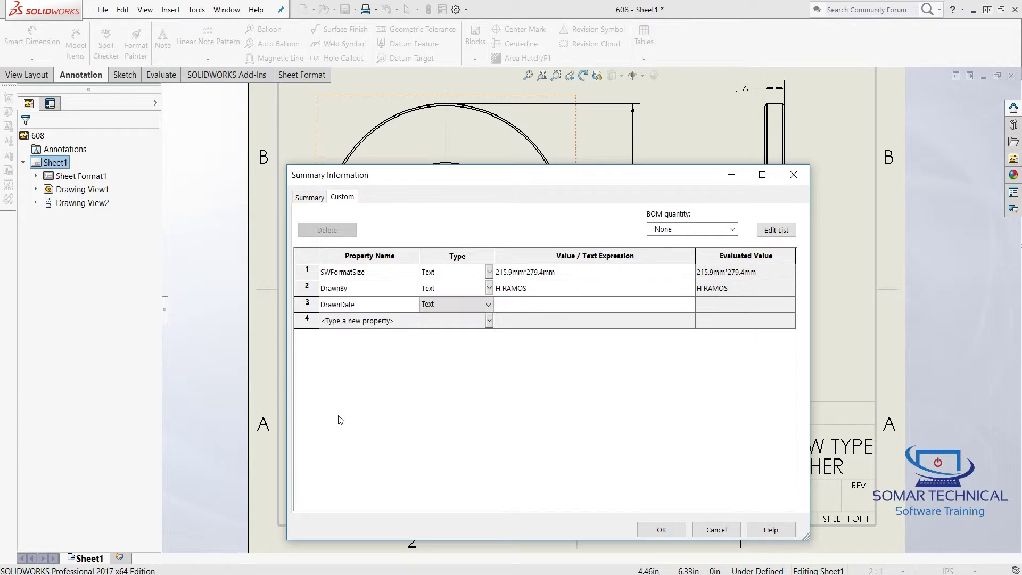
pyautogui.click(488, 305)
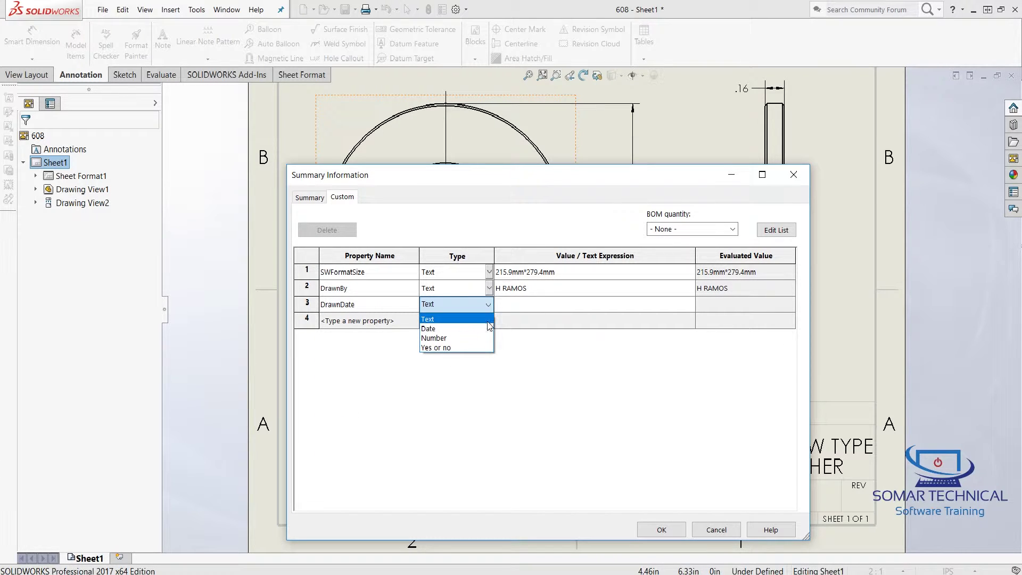
pyautogui.click(486, 328)
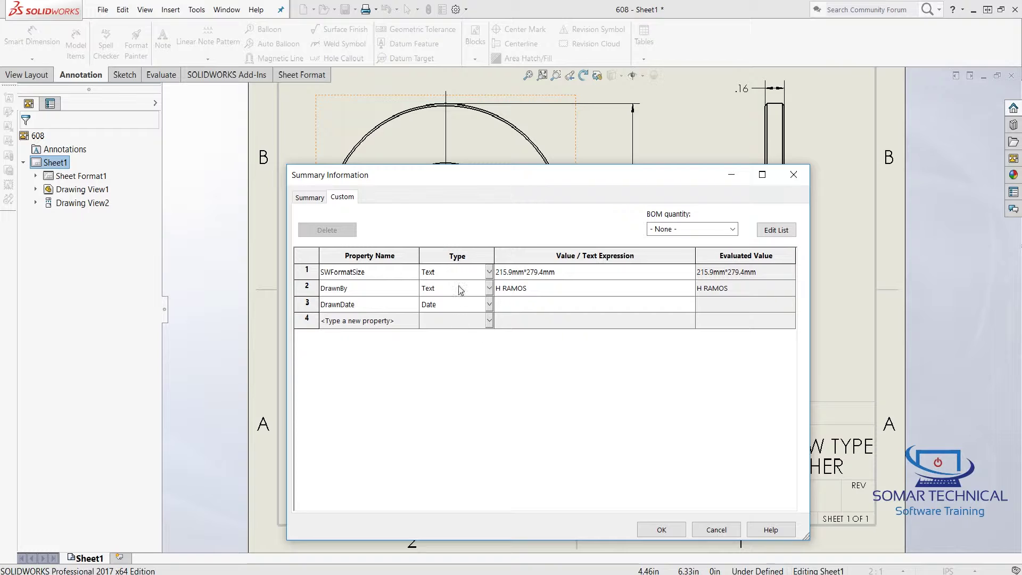
pyautogui.click(511, 305)
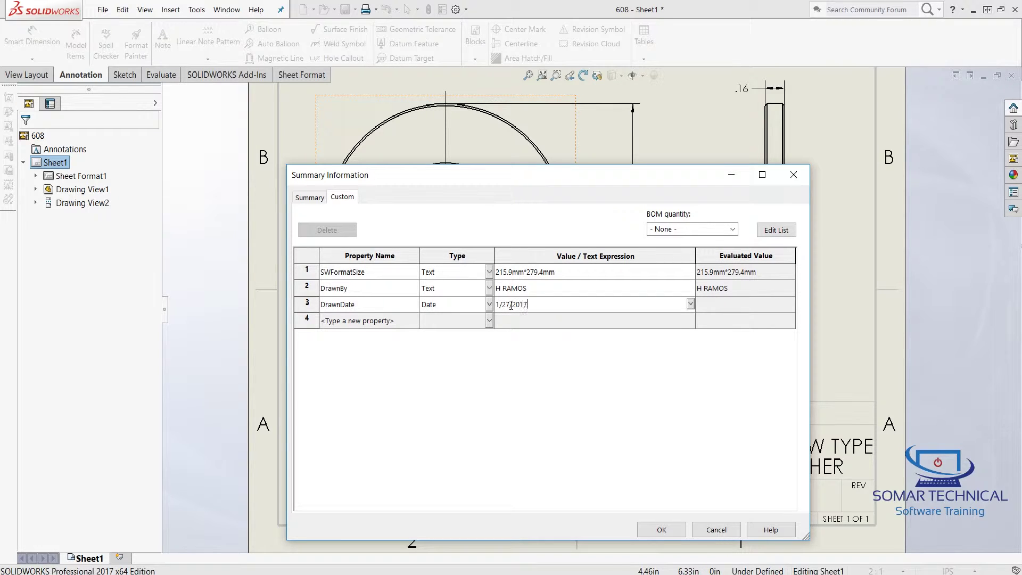
pyautogui.doubleClick(511, 305)
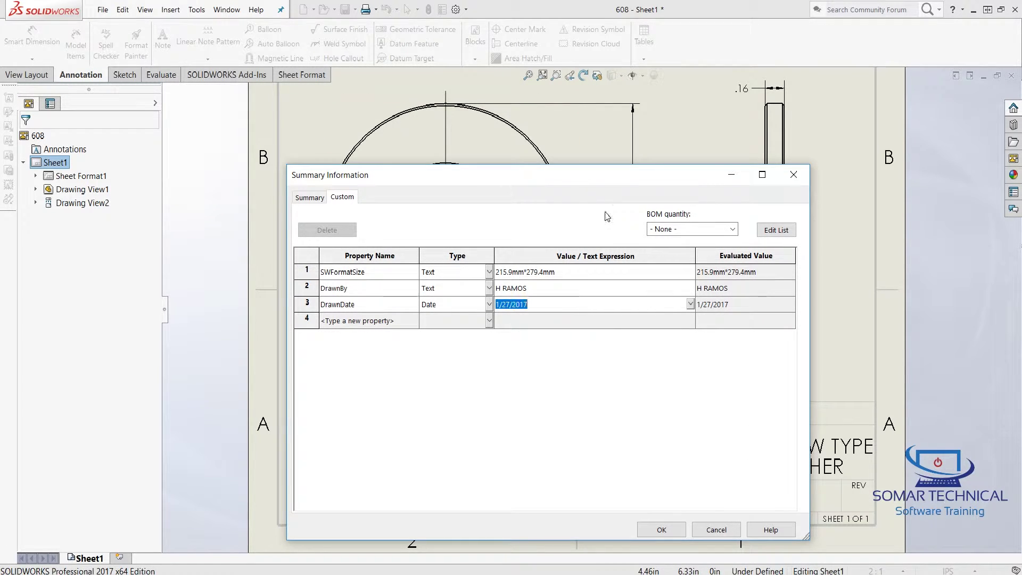
# Step: Add a Revision custom property with the value 1 and apply the drawing's custom properties
pyautogui.moveTo(597, 182)
pyautogui.mouseDown()
pyautogui.moveTo(346, 85)
pyautogui.moveTo(360, 163)
pyautogui.moveTo(331, 193)
pyautogui.mouseUp()
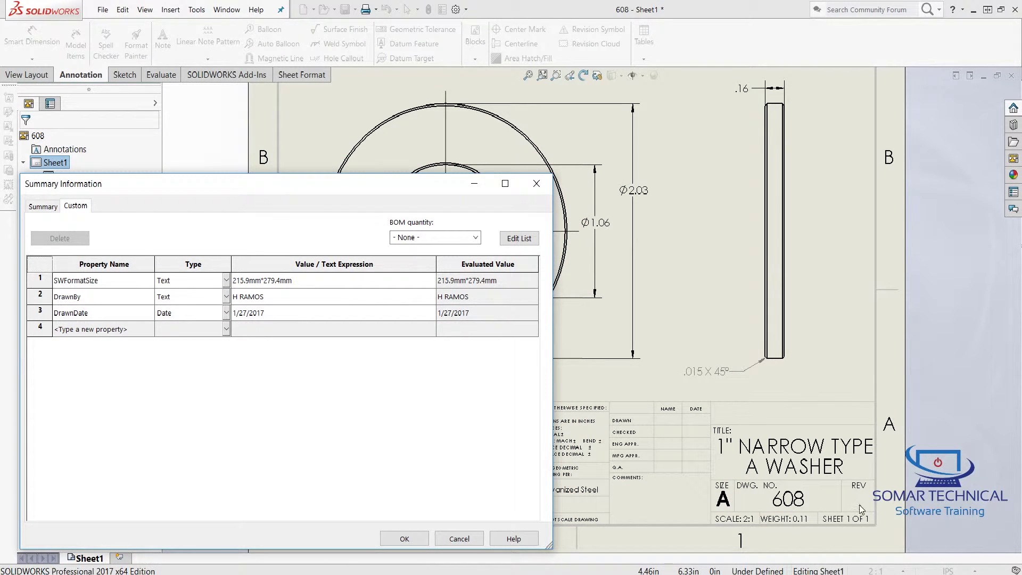
pyautogui.click(153, 334)
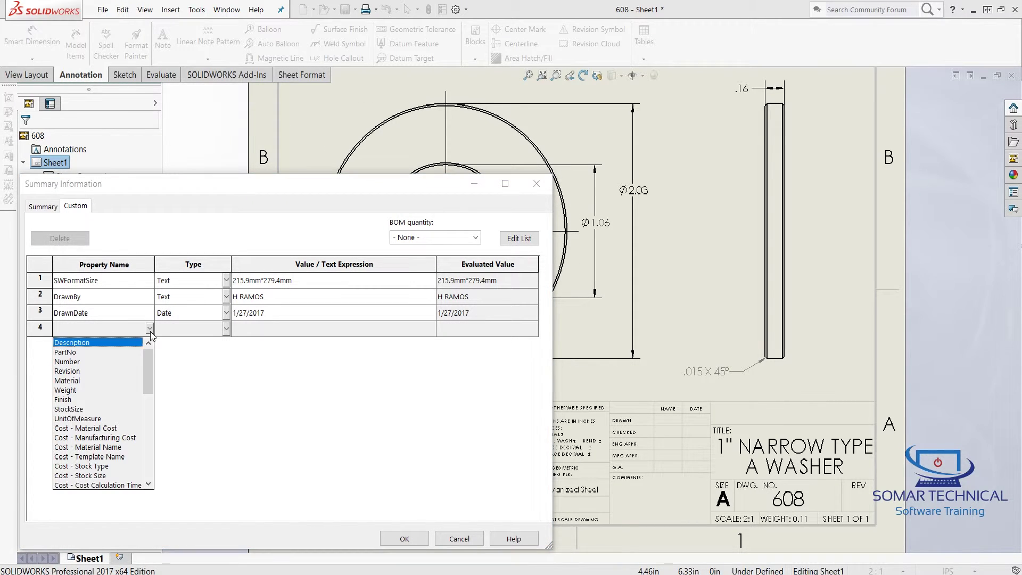
pyautogui.click(80, 372)
pyautogui.click(252, 328)
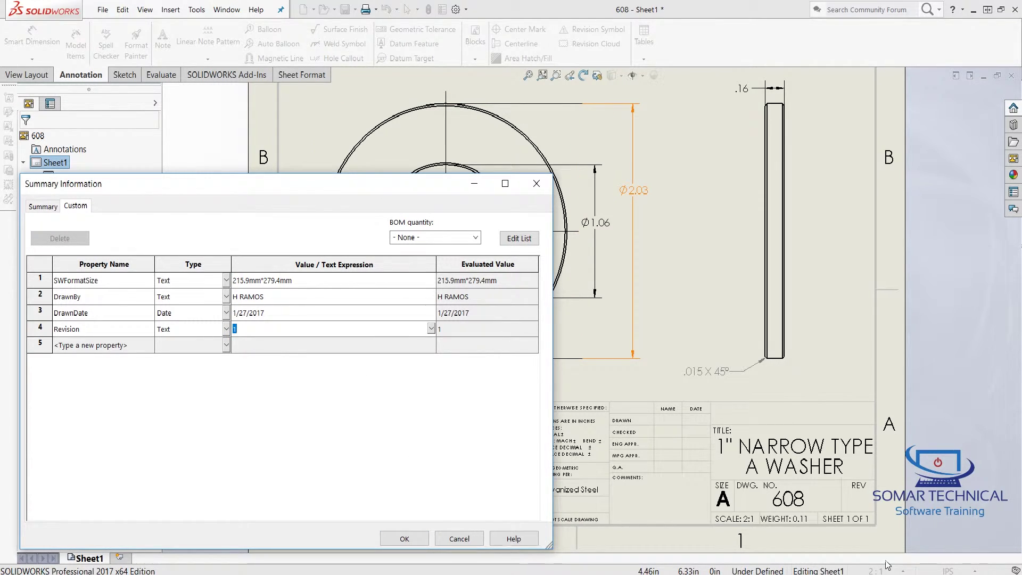
pyautogui.click(417, 540)
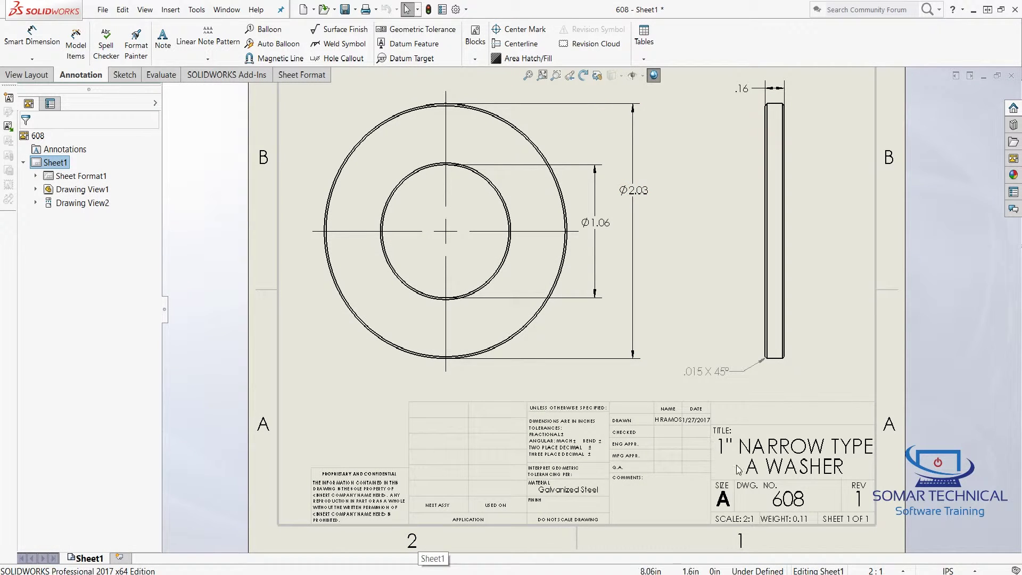
# Step: Check the drafter's name, drawn date and revision entries in the title block
pyautogui.scroll(-3, 704, 432)
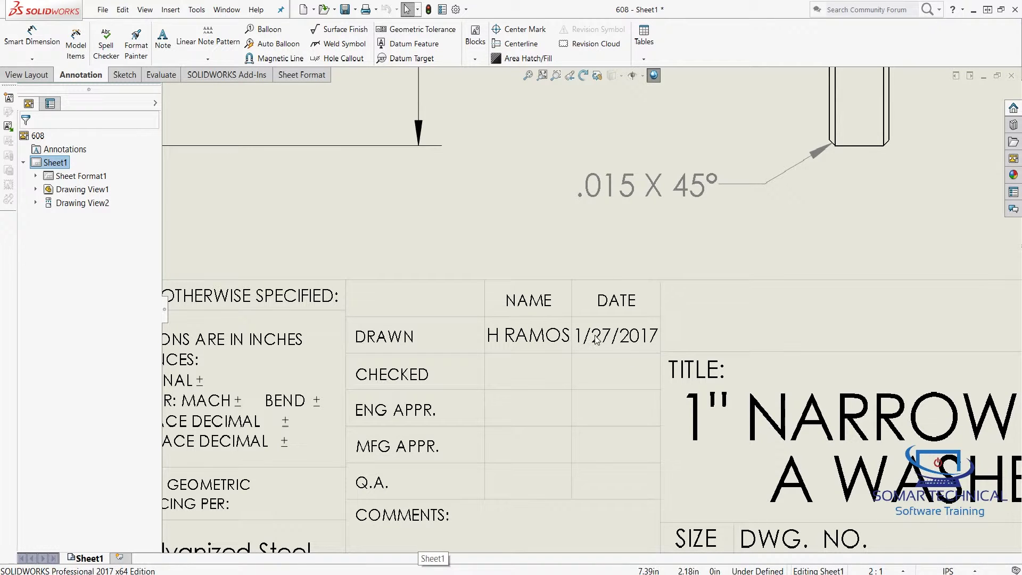
pyautogui.scroll(5, 612, 349)
pyautogui.scroll(-3, 733, 409)
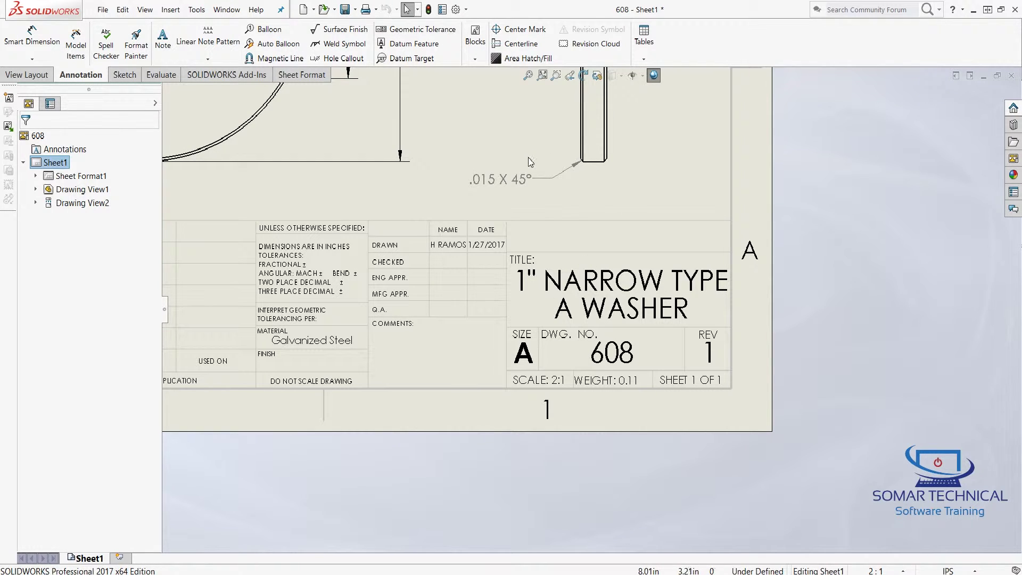
pyautogui.click(542, 75)
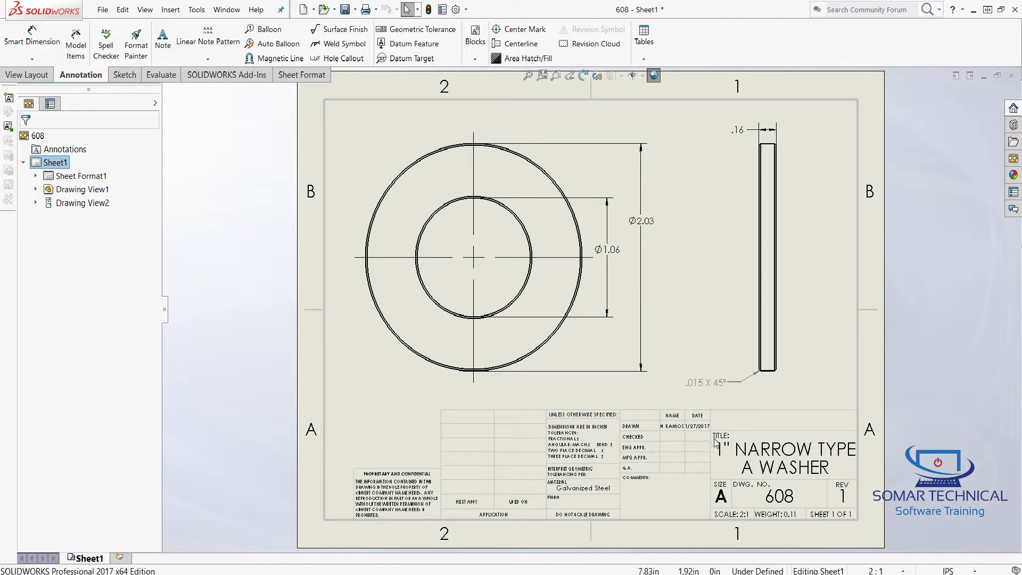
pyautogui.scroll(-1, 710, 450)
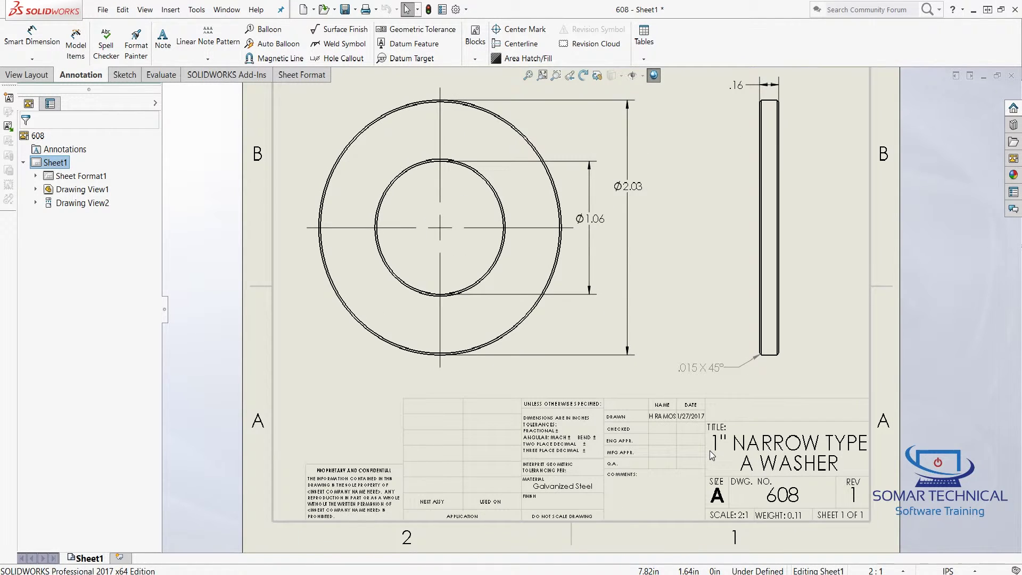
pyautogui.click(528, 76)
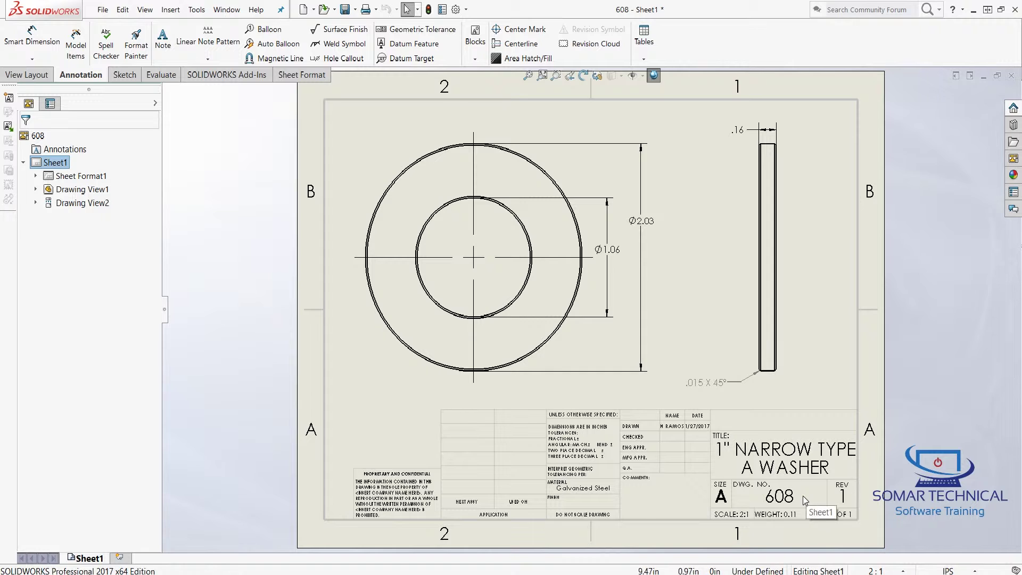
# Step: Switch to the 608 part model to view the washer and return to its drawing sheet
pyautogui.click(227, 10)
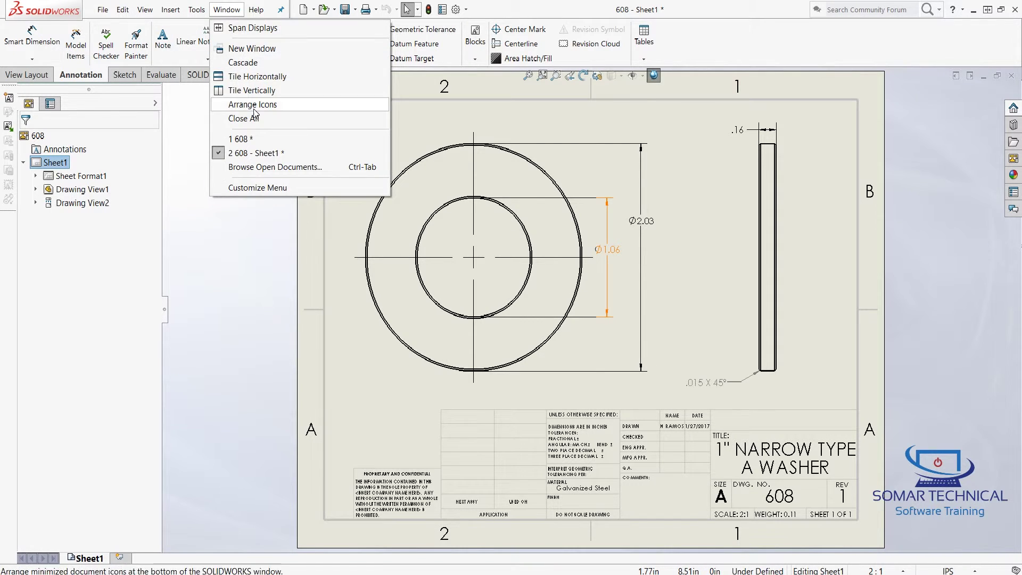
pyautogui.click(267, 139)
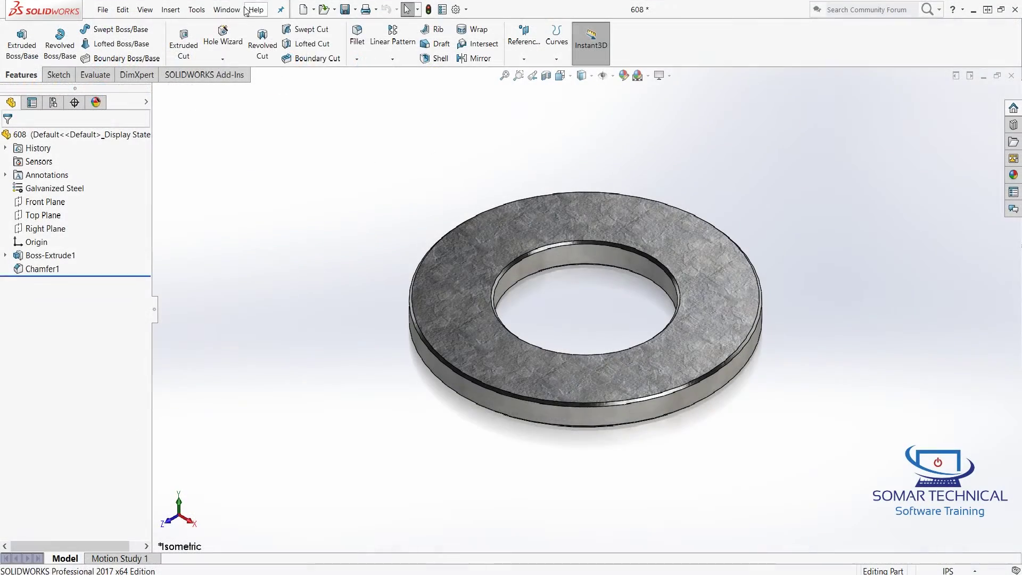
pyautogui.click(227, 9)
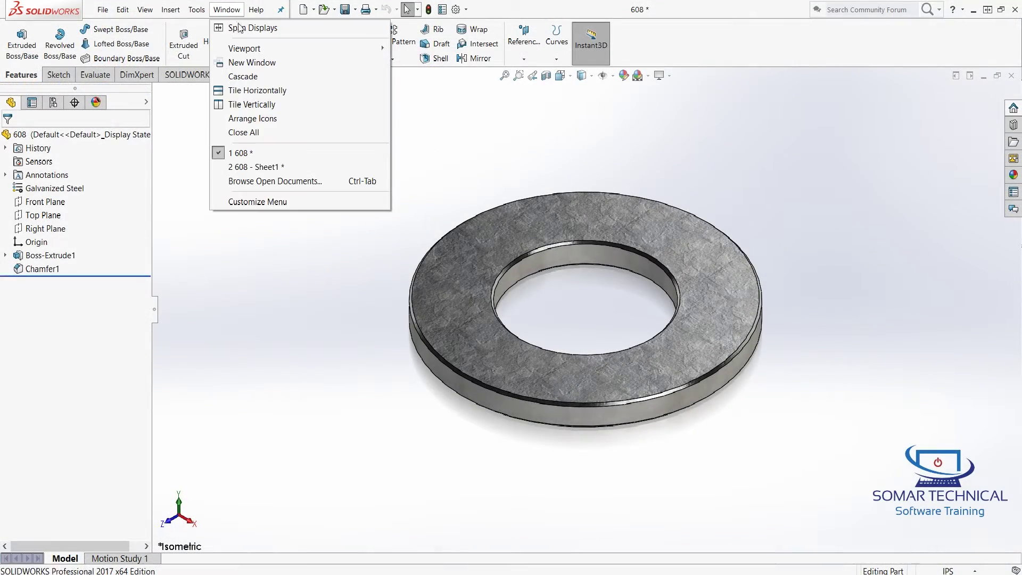
pyautogui.click(292, 168)
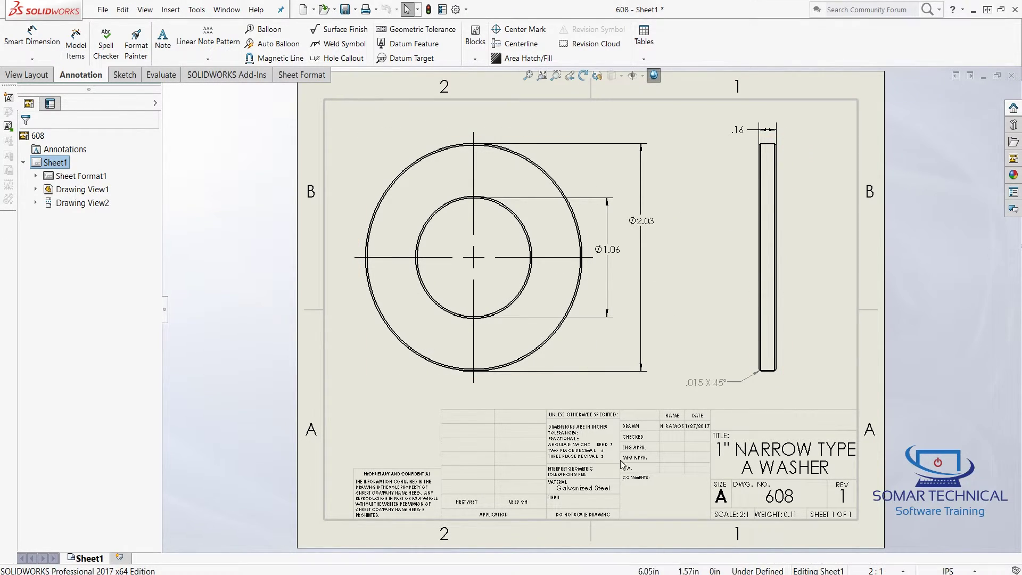
# Step: Switch to the reference PDF in the browser, examine its chamfer callout and edge view, and return to the SOLIDWORKS drawing
pyautogui.hotkey('alt', 'Tab')
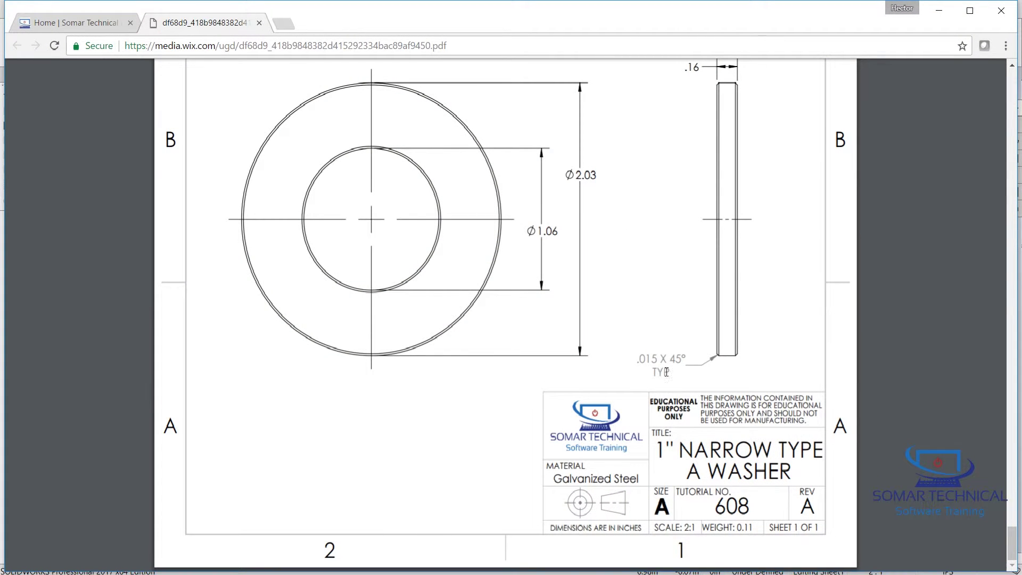
pyautogui.moveTo(673, 376)
pyautogui.mouseDown()
pyautogui.moveTo(616, 350)
pyautogui.moveTo(636, 358)
pyautogui.mouseUp()
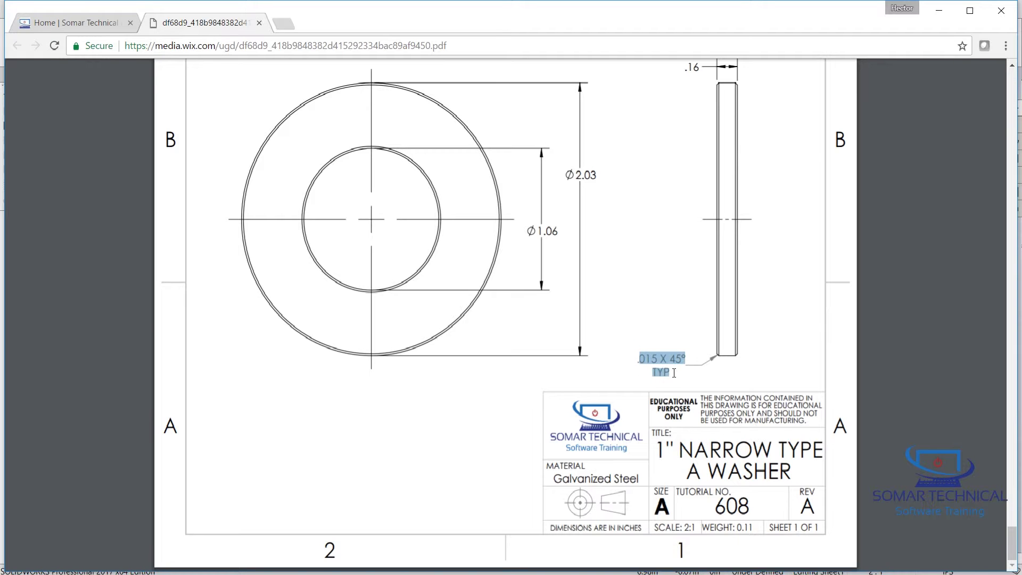
pyautogui.click(766, 262)
pyautogui.scroll(3, 765, 263)
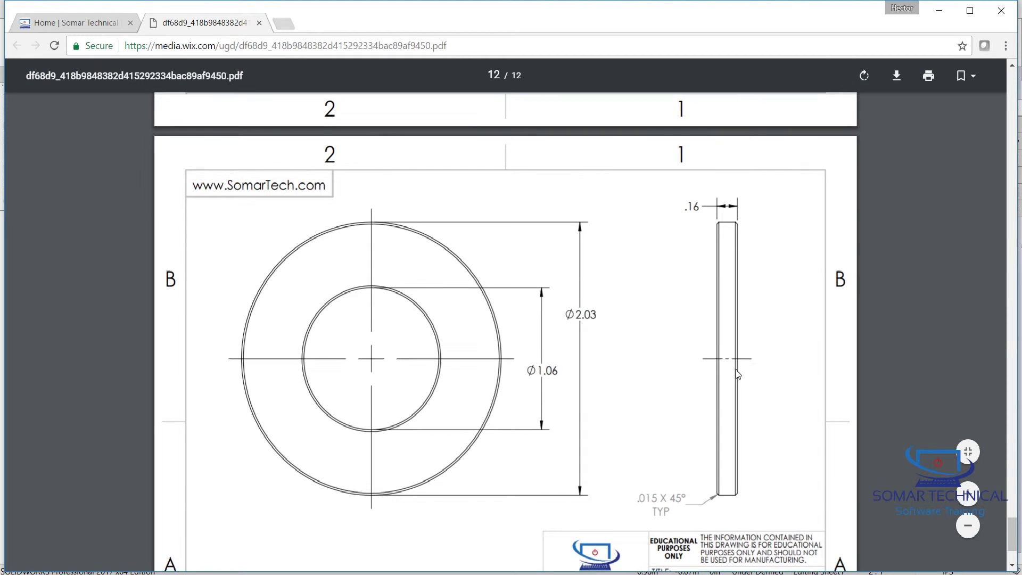
pyautogui.scroll(-2, 703, 364)
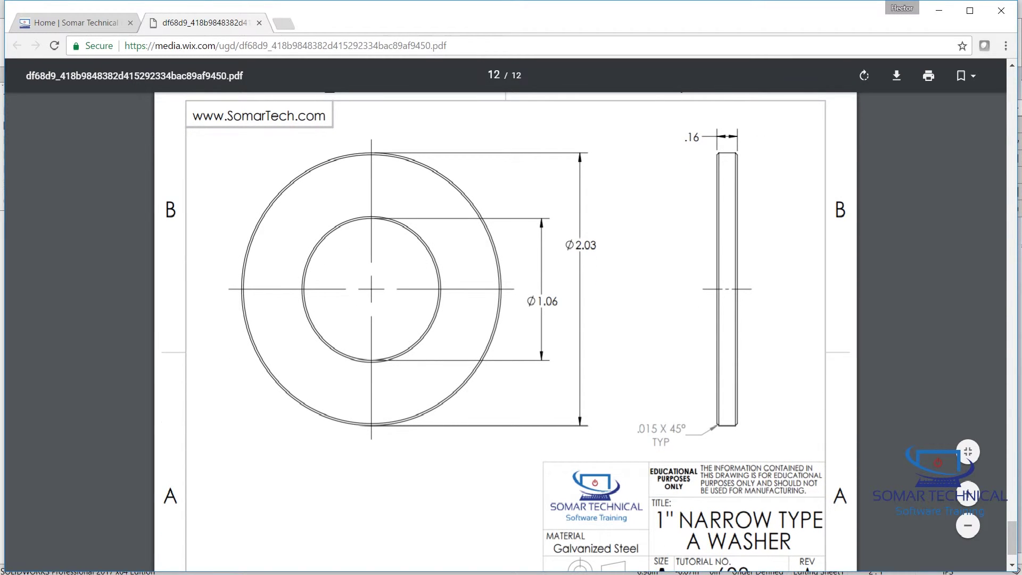
pyautogui.click(678, 522)
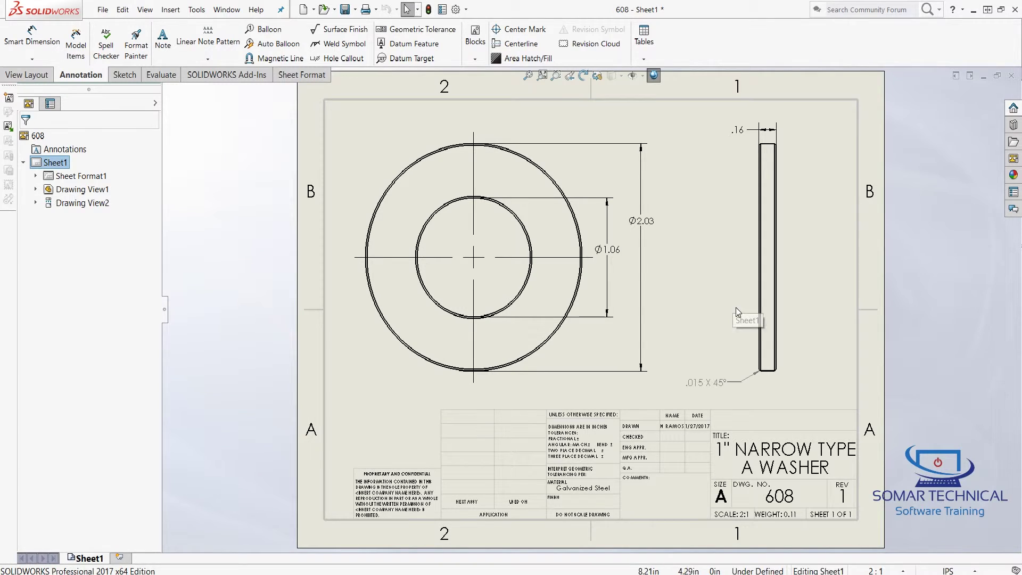
# Step: Add TYP on a second line below the chamfer callout value on the washer's edge view
pyautogui.scroll(-5, 720, 386)
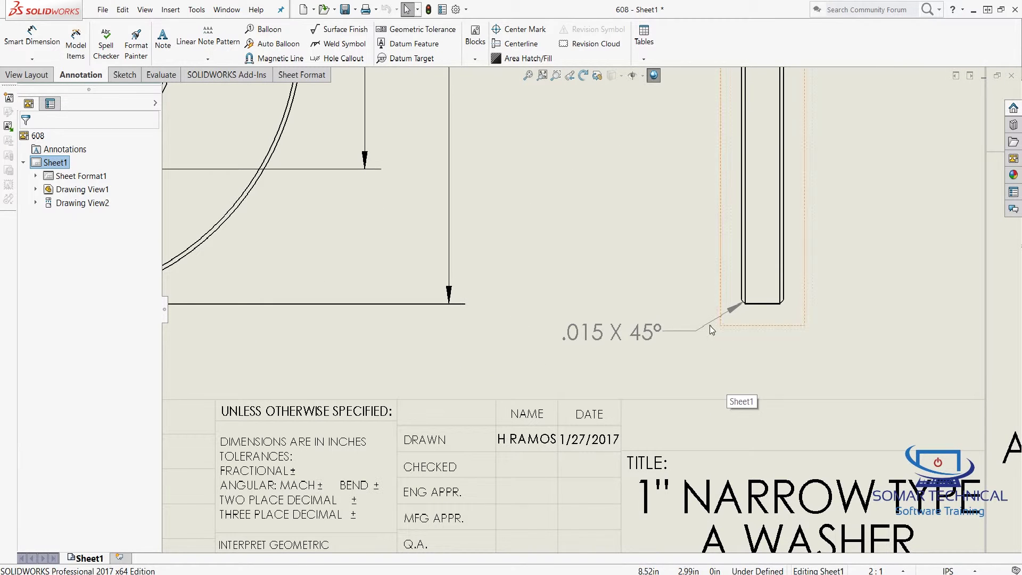
pyautogui.click(626, 333)
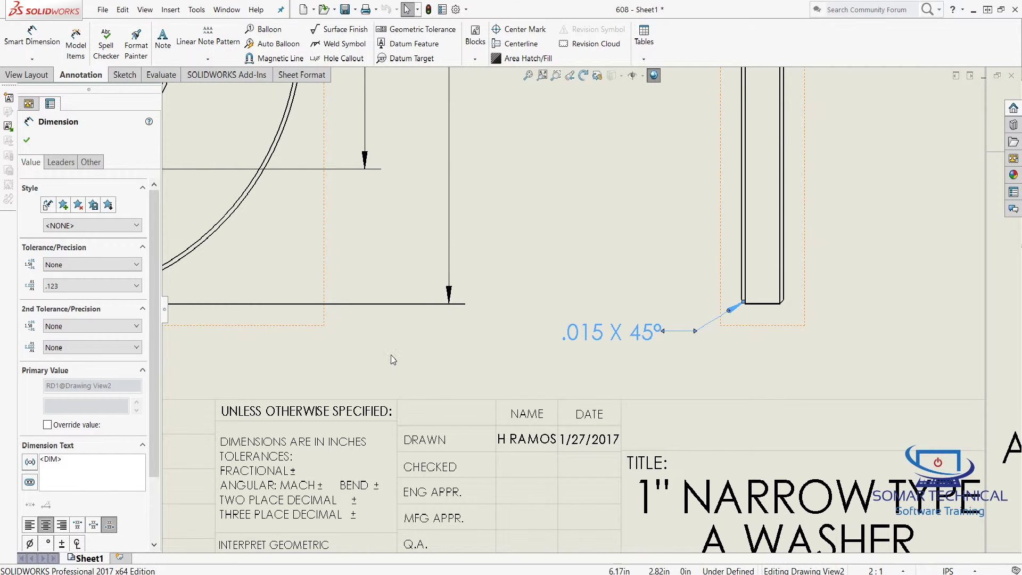
pyautogui.scroll(-2, 136, 447)
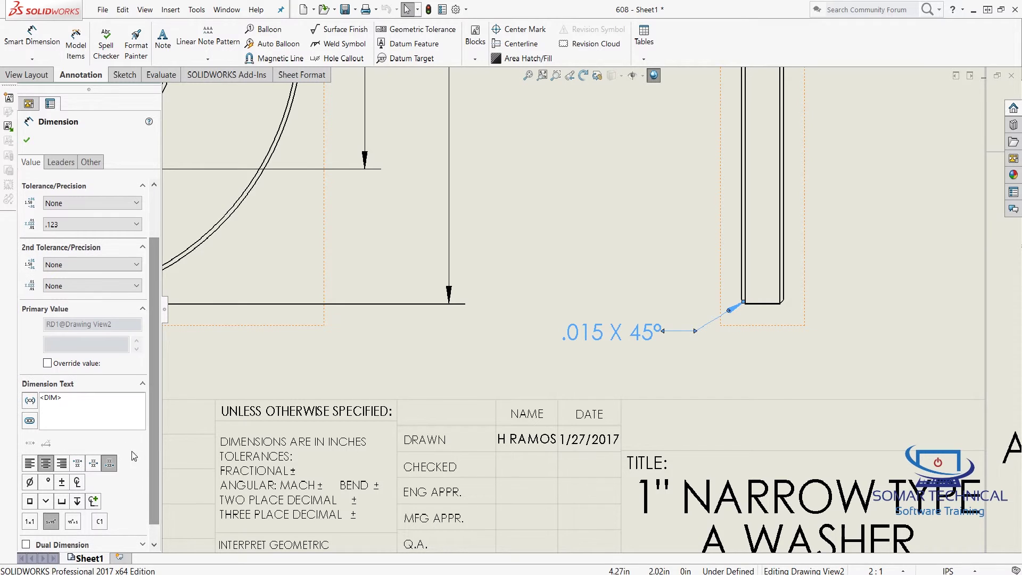
pyautogui.click(85, 397)
pyautogui.press('BackSpace')
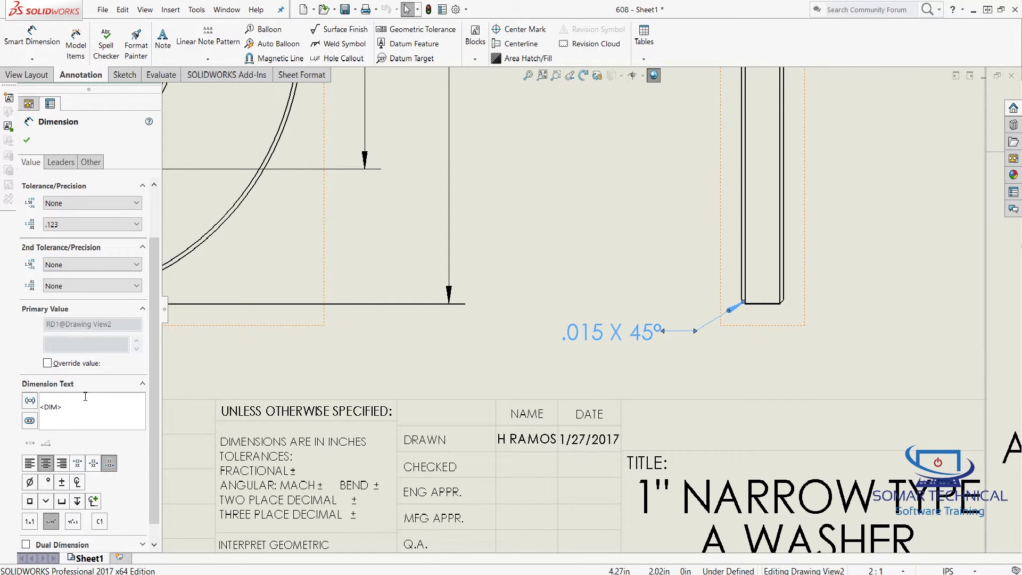
pyautogui.press('Delete')
pyautogui.click(49, 397)
pyautogui.click(93, 402)
pyautogui.press('Return')
pyautogui.write('TY')
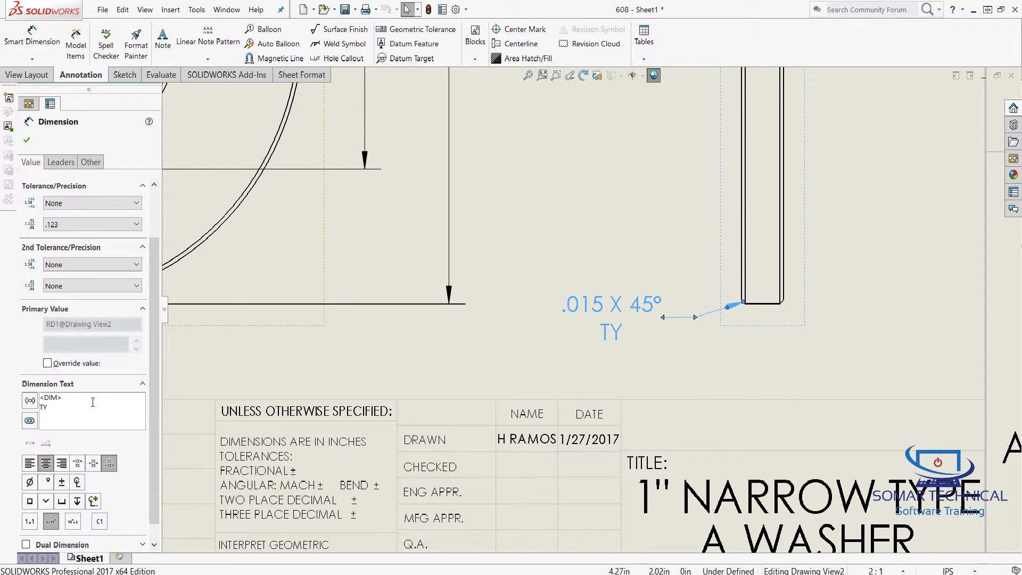
pyautogui.write('P')
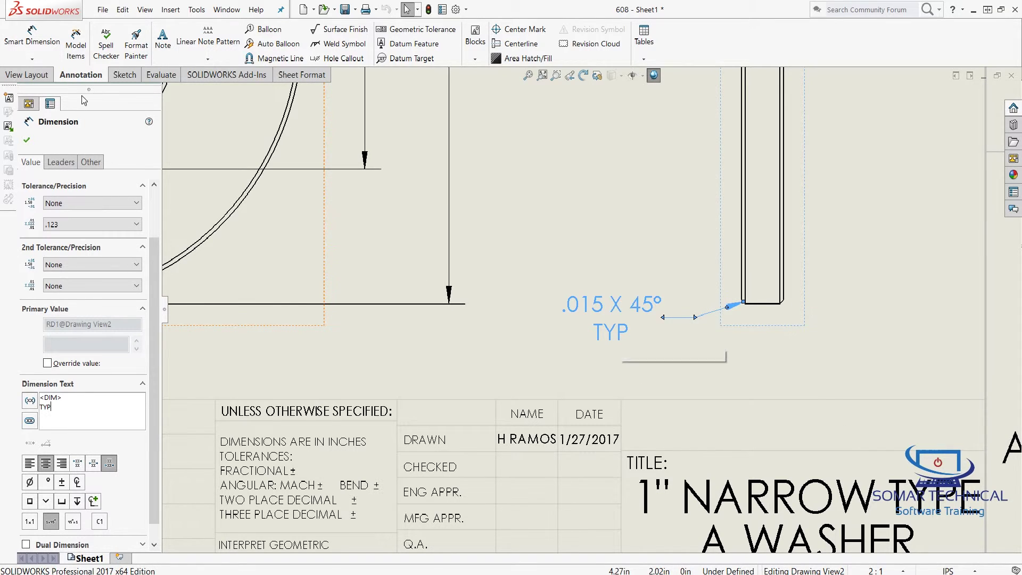
pyautogui.click(26, 140)
pyautogui.click(564, 171)
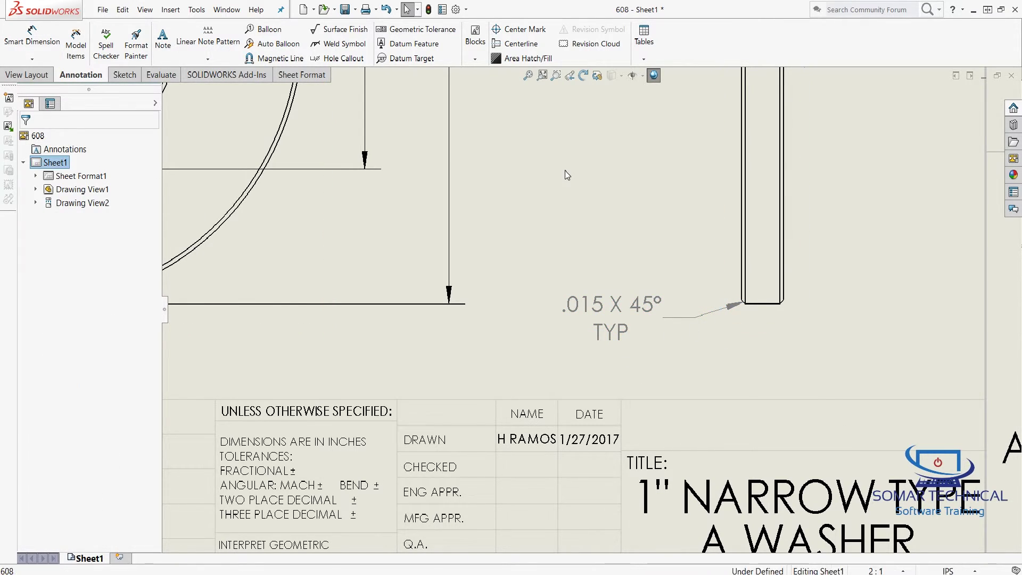
# Step: Insert a horizontal centerline through the washer's edge view and finish the Centerline command
pyautogui.press('f')
pyautogui.scroll(2, 656, 152)
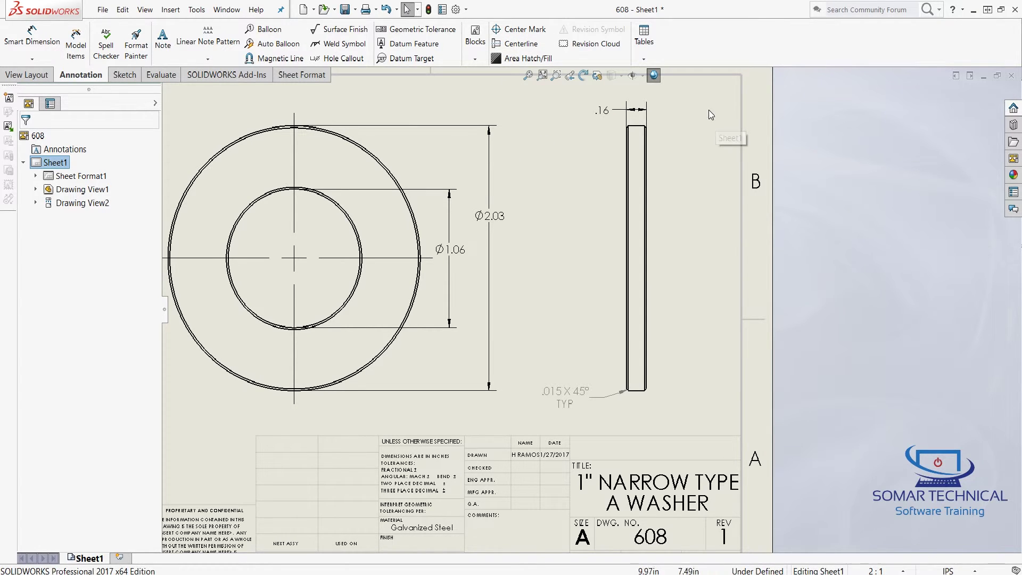
pyautogui.press('f')
pyautogui.scroll(-2, 655, 202)
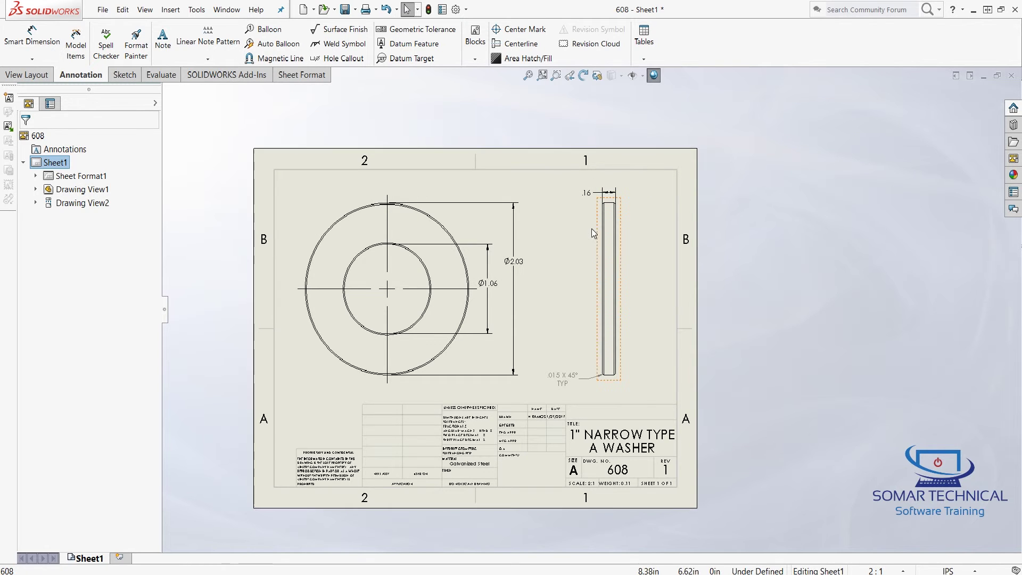
pyautogui.click(516, 45)
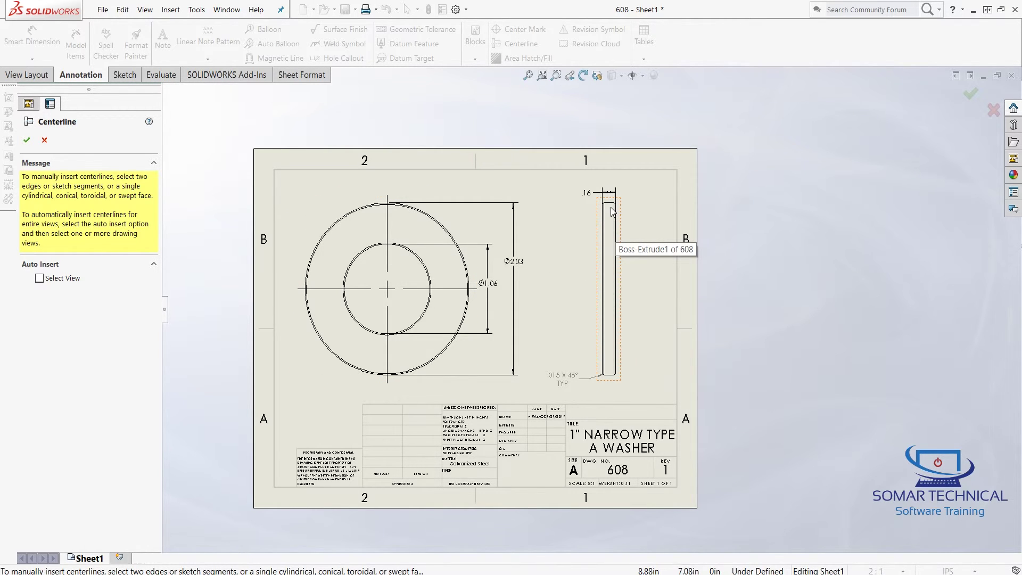
pyautogui.click(612, 298)
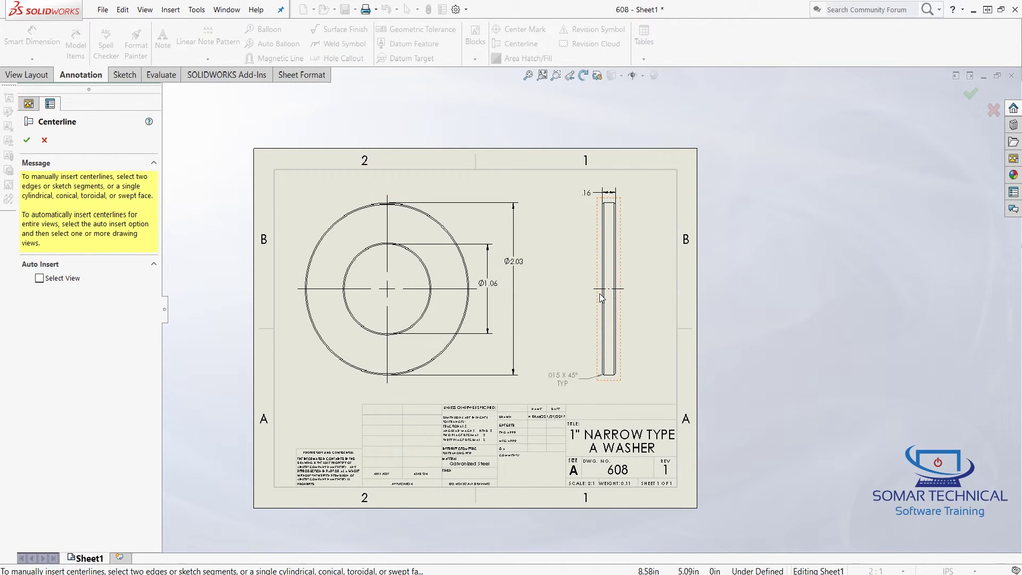
pyautogui.click(26, 141)
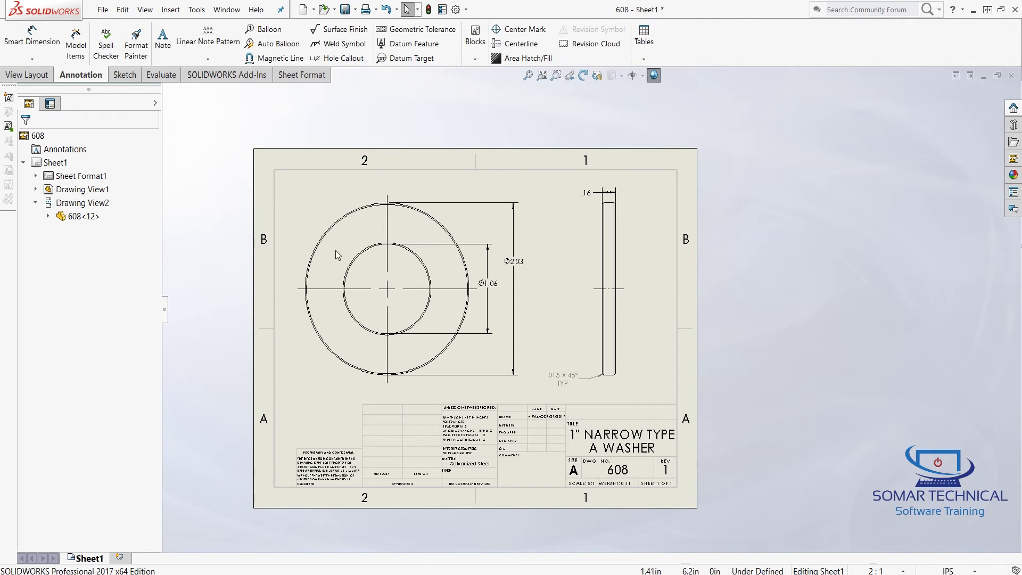
# Step: Shift the outer and inner diameter dimensions slightly farther away from the washer's front view
pyautogui.click(542, 79)
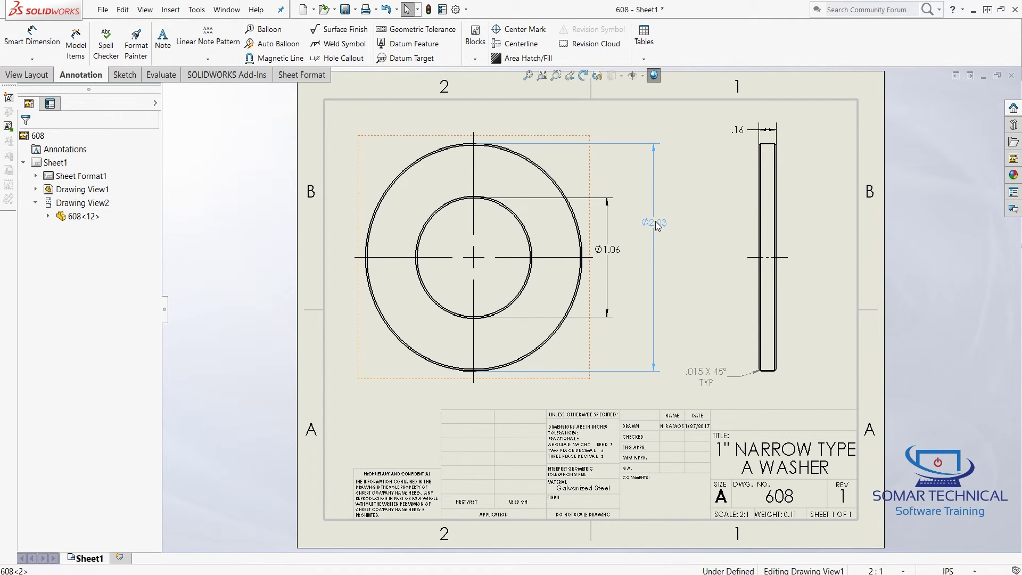
pyautogui.click(660, 226)
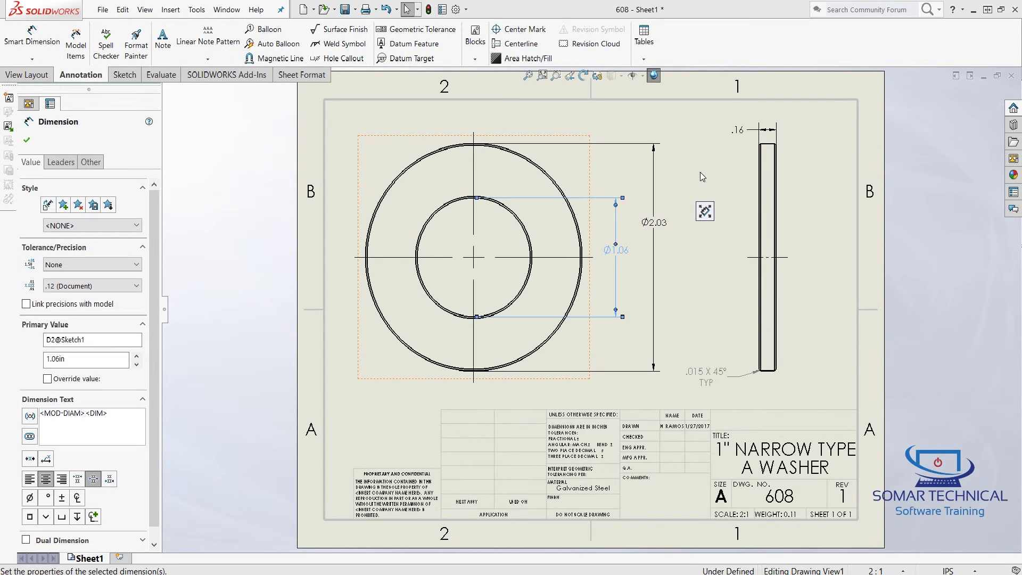
pyautogui.click(760, 417)
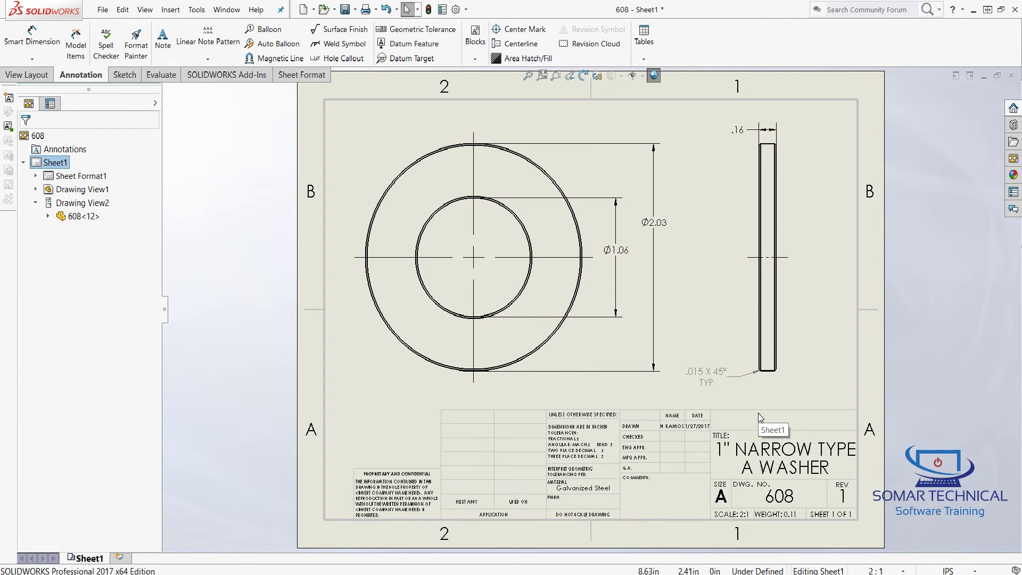
# Step: Raise the thickness dimension farther above the edge view and move its extension line origin to the washer's upper corner
pyautogui.scroll(-2, 769, 155)
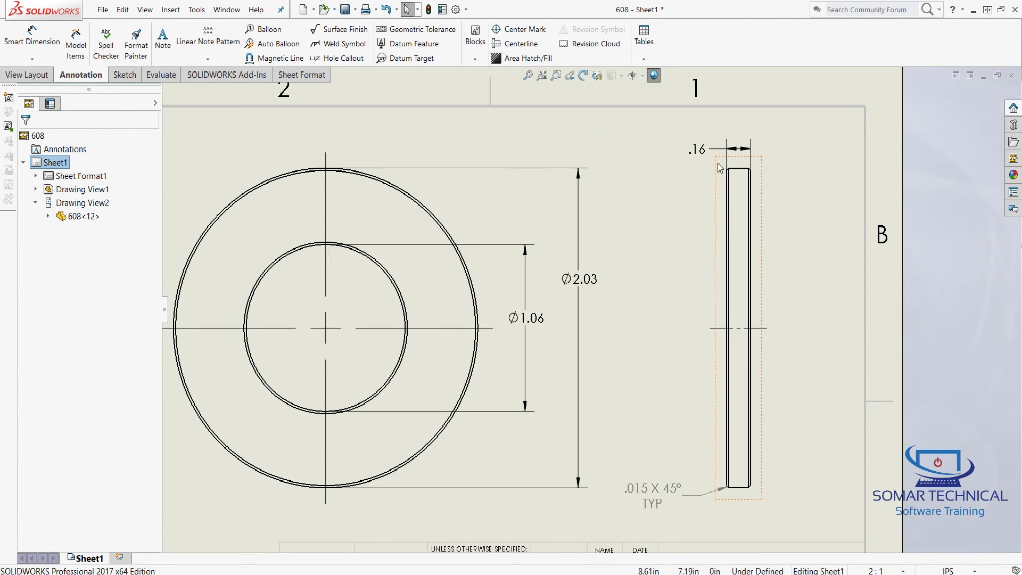
pyautogui.click(696, 140)
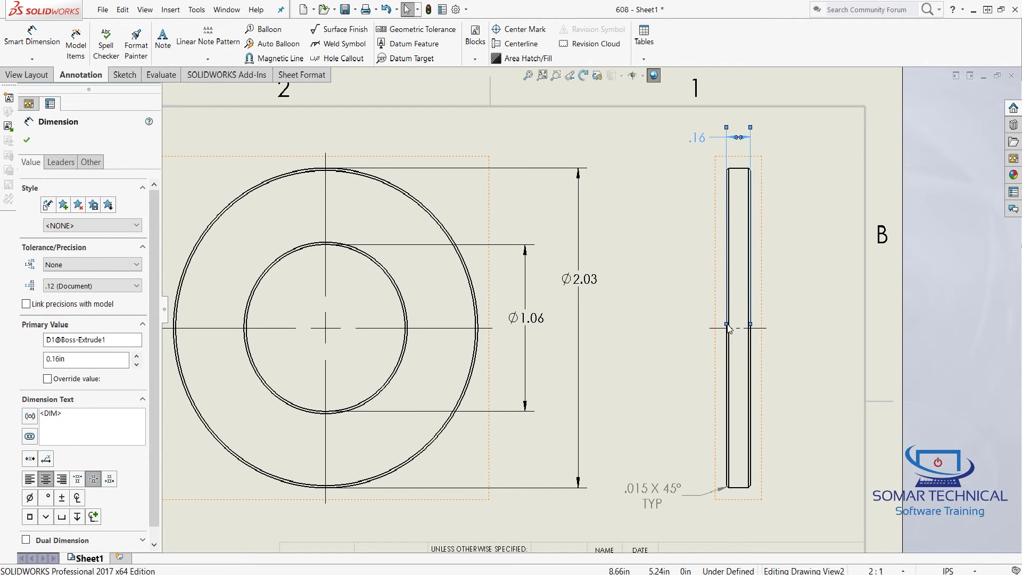
pyautogui.moveTo(727, 324); pyautogui.dragTo(727, 165)
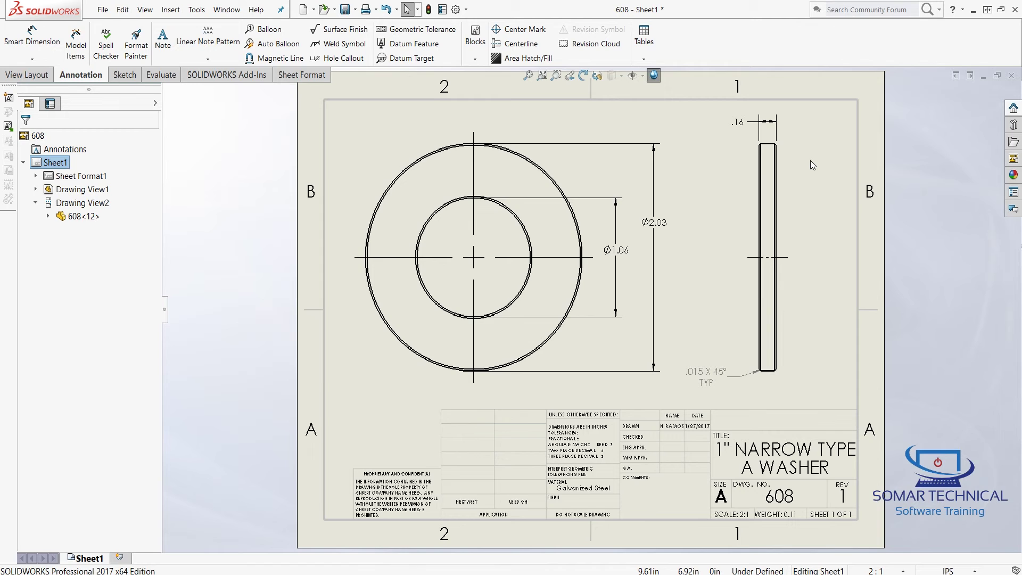
pyautogui.click(102, 10)
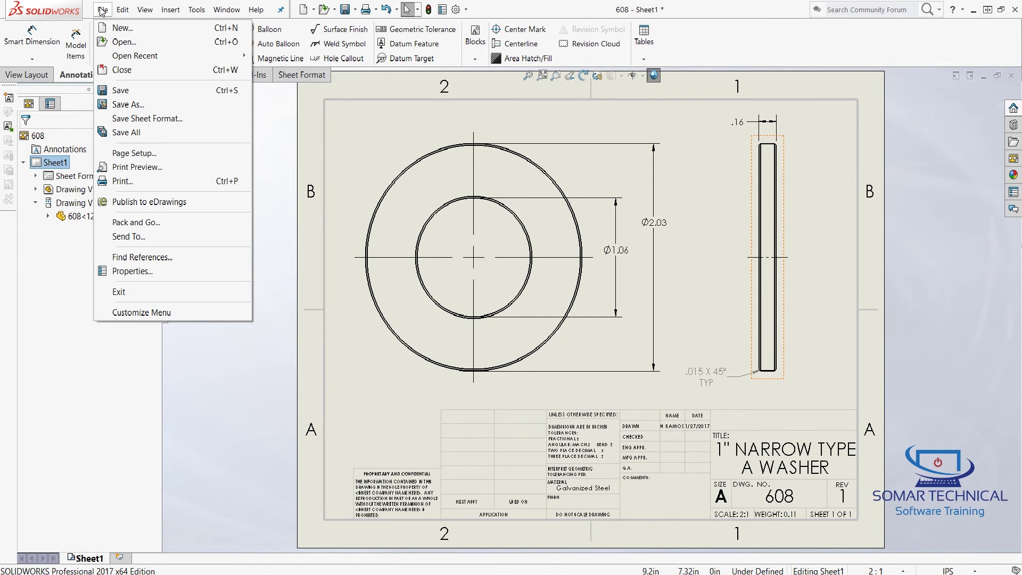
pyautogui.click(149, 95)
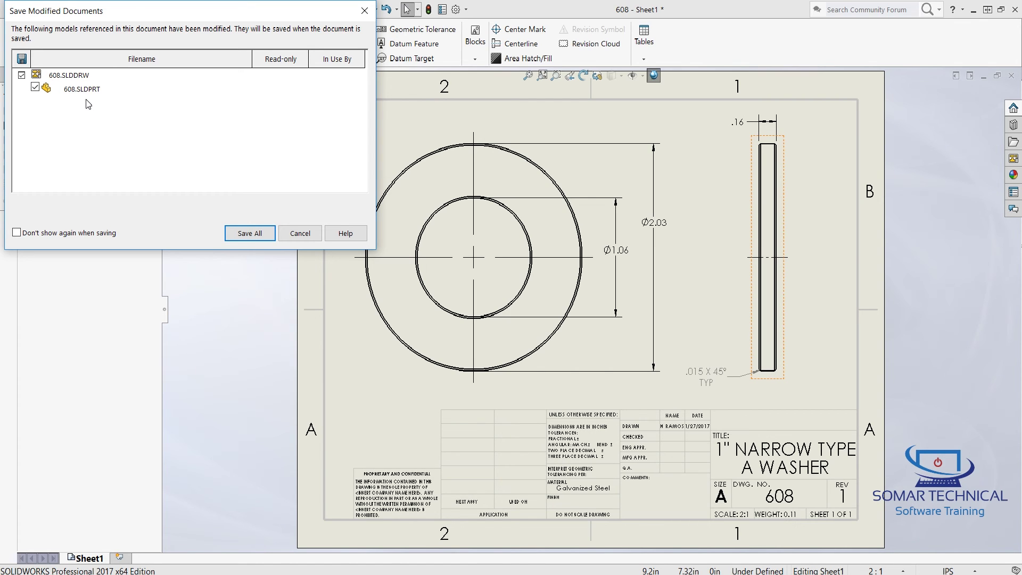
pyautogui.click(305, 238)
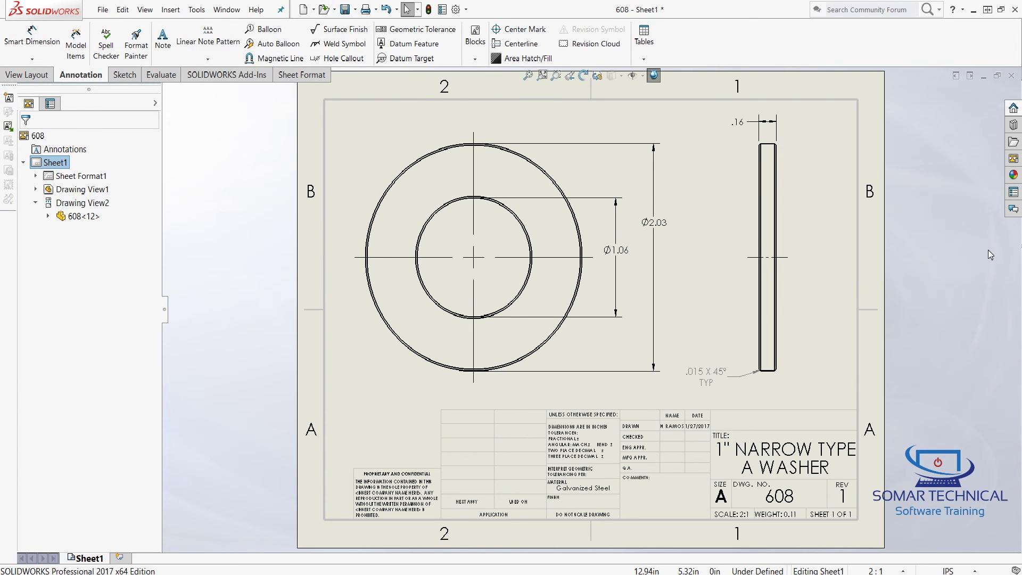